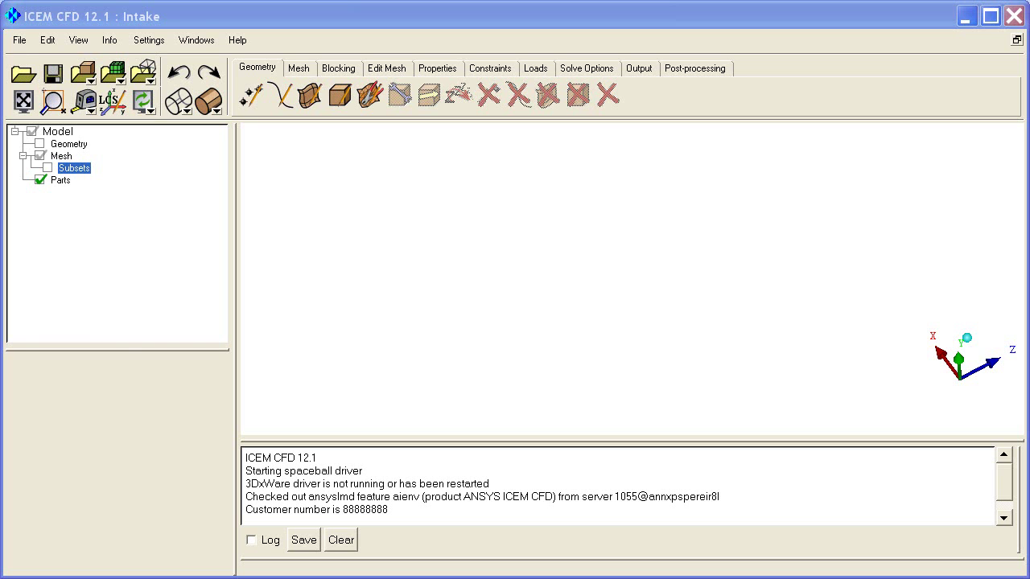
Import the STEP file v8-intake-manifold.stp, loading 814 curves, 490 points and 9 parts.
{"action": "left_click", "coordinate": [19, 42]}
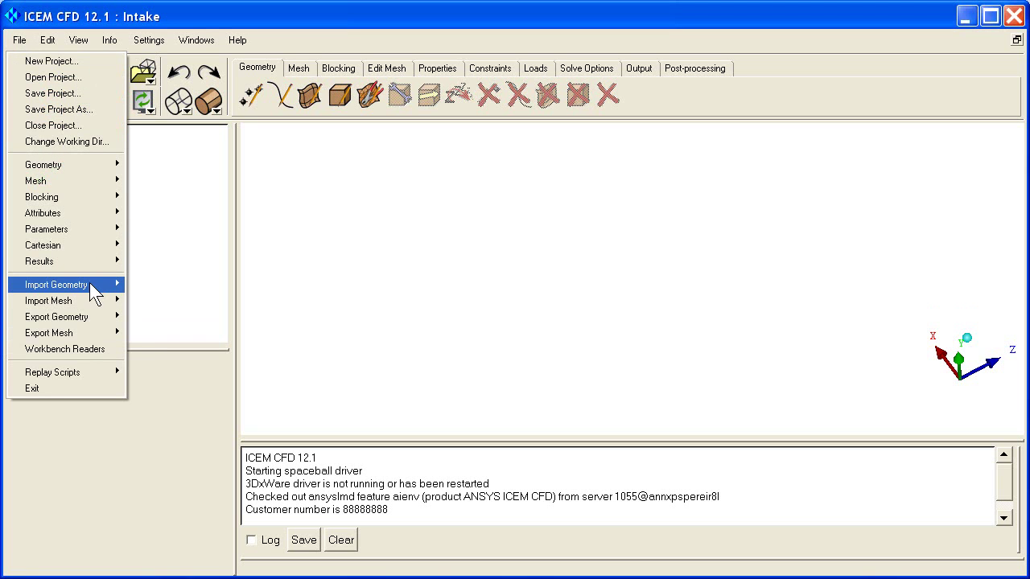
{"action": "mouse_move", "coordinate": [93, 285]}
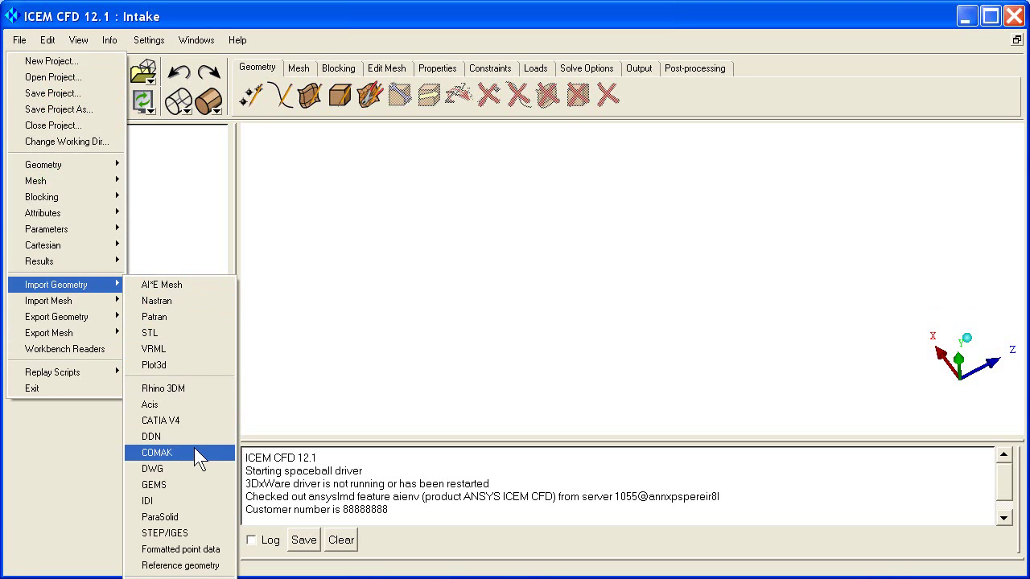
{"action": "left_click", "coordinate": [166, 533]}
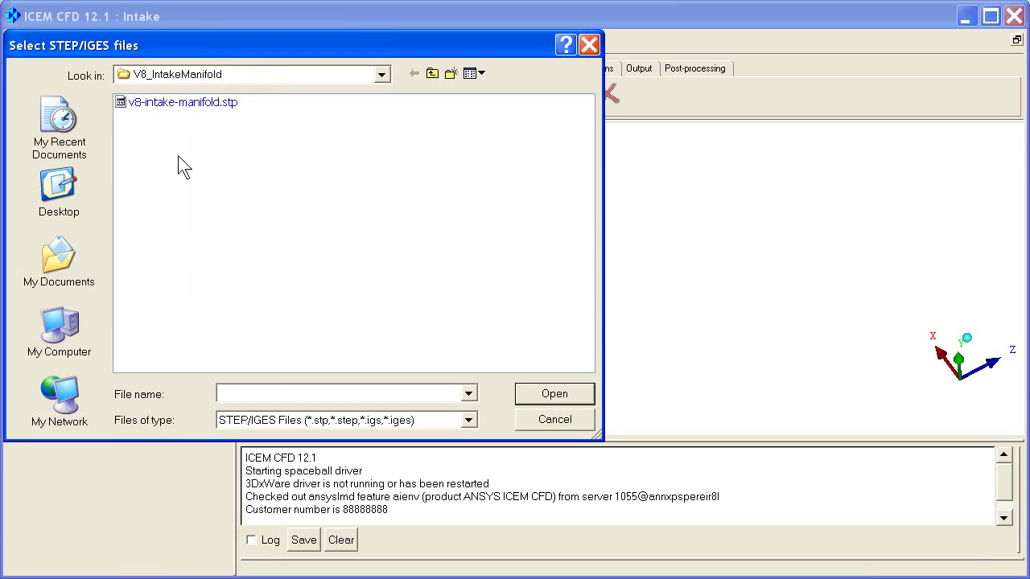
{"action": "double_click", "coordinate": [193, 109]}
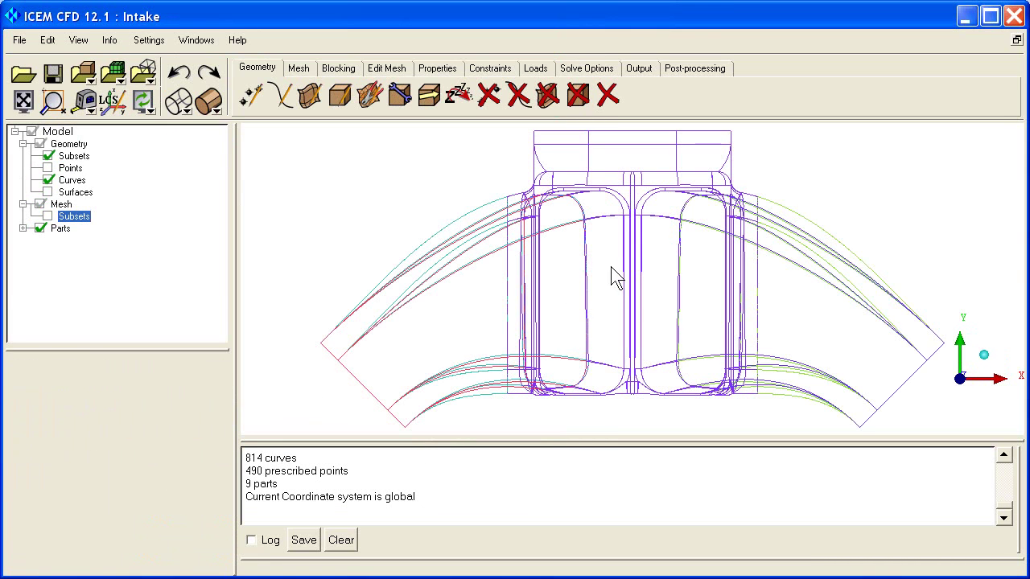
Show the manifold's surfaces solid shaded and expand Parts to list PART_1 through PART_9.
{"action": "left_click_drag", "start_coordinate": [609, 268], "coordinate": [551, 294]}
{"action": "left_click", "coordinate": [49, 193]}
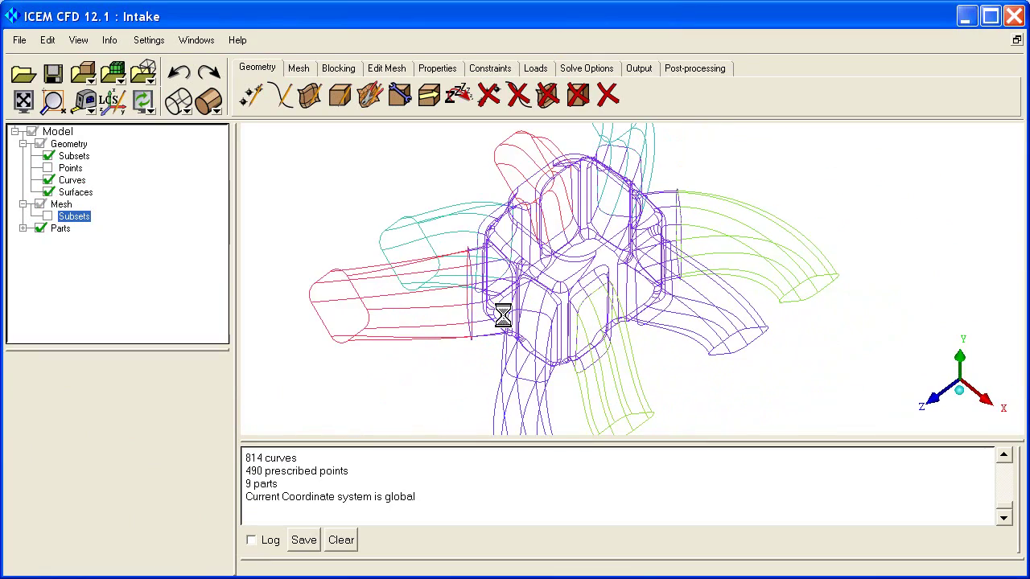
{"action": "right_click", "coordinate": [62, 193]}
{"action": "left_click", "coordinate": [207, 104]}
{"action": "left_click", "coordinate": [207, 104]}
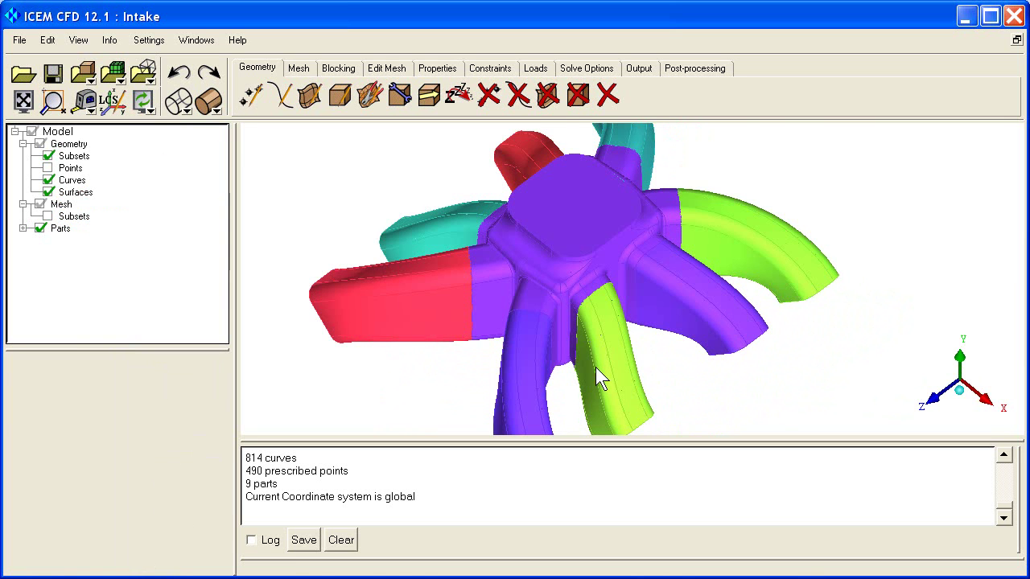
{"action": "mouse_move", "coordinate": [594, 367]}
{"action": "left_mouse_down"}
{"action": "mouse_move", "coordinate": [593, 273]}
{"action": "mouse_move", "coordinate": [557, 294]}
{"action": "mouse_move", "coordinate": [740, 154]}
{"action": "mouse_move", "coordinate": [772, 99]}
{"action": "mouse_move", "coordinate": [482, 285]}
{"action": "mouse_move", "coordinate": [595, 210]}
{"action": "mouse_move", "coordinate": [609, 292]}
{"action": "mouse_move", "coordinate": [457, 266]}
{"action": "left_mouse_up"}
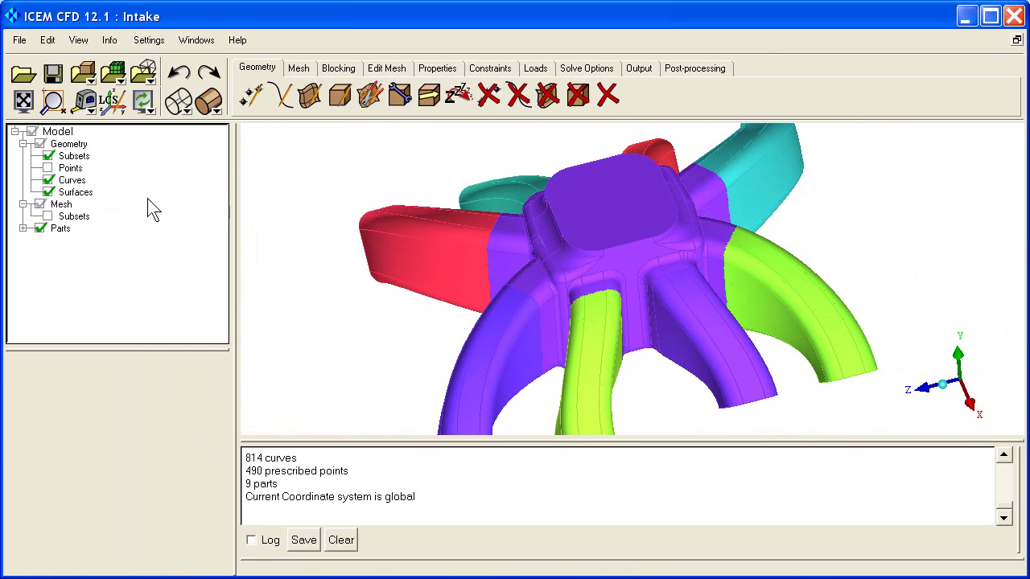
{"action": "left_click", "coordinate": [23, 229]}
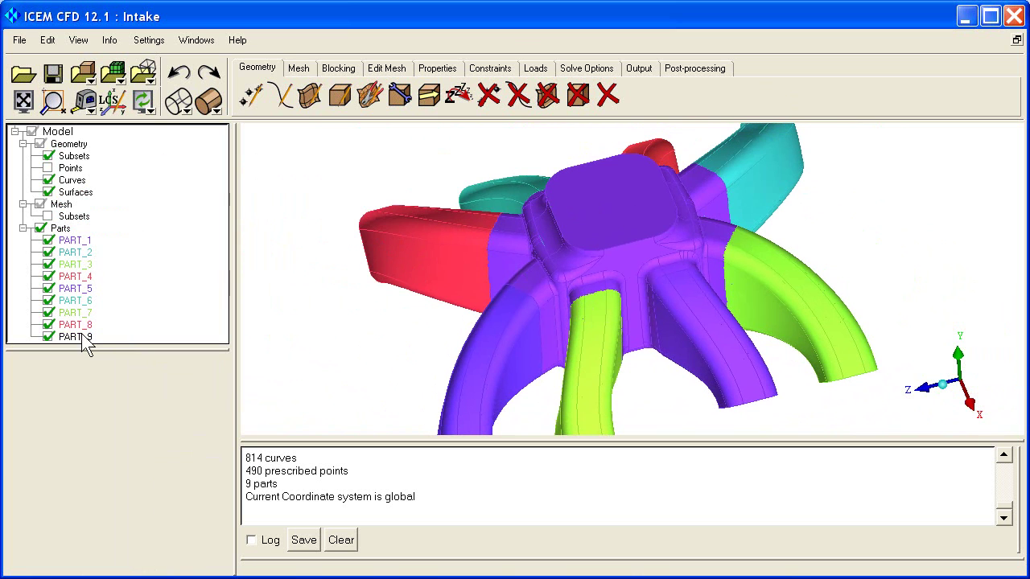
Create a part named INLET from the manifold's top inlet face.
{"action": "right_click", "coordinate": [63, 229]}
{"action": "left_click", "coordinate": [95, 239]}
{"action": "type", "text": "INLET"}
{"action": "left_click", "coordinate": [153, 501]}
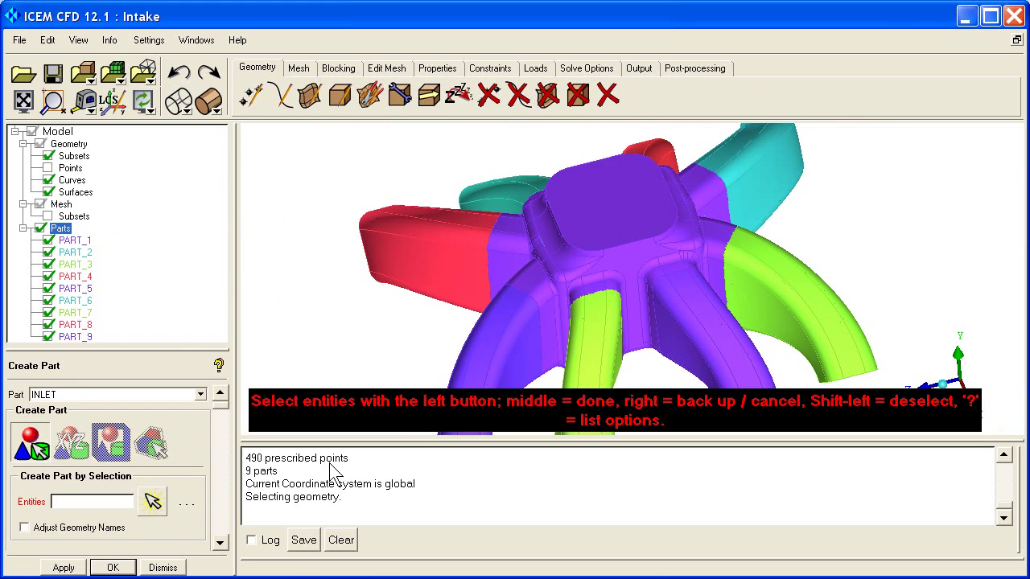
{"action": "left_click", "coordinate": [607, 221]}
{"action": "middle_click", "coordinate": [612, 216]}
{"action": "middle_click", "coordinate": [616, 211]}
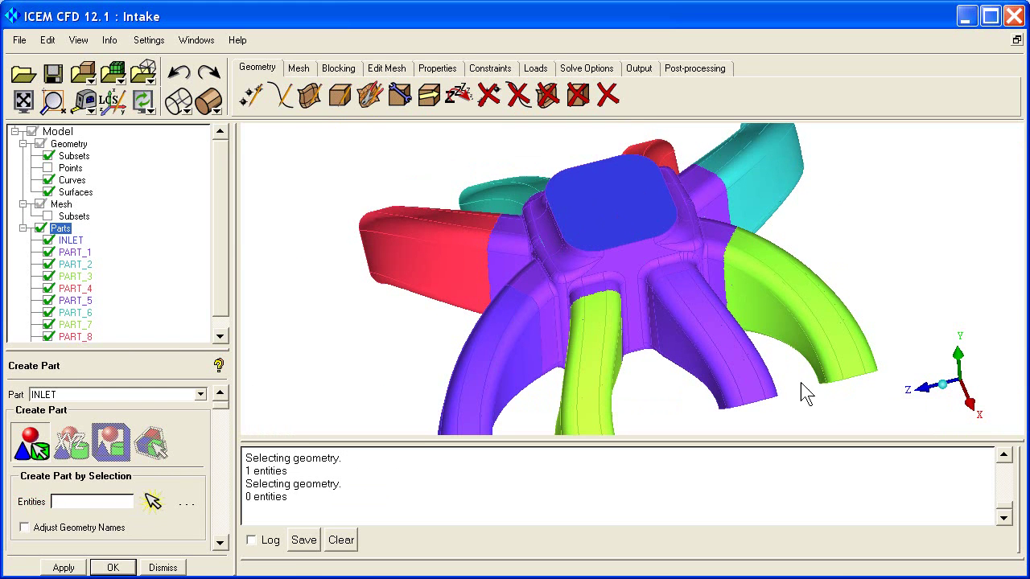
{"action": "left_click_drag", "start_coordinate": [804, 391], "coordinate": [742, 149]}
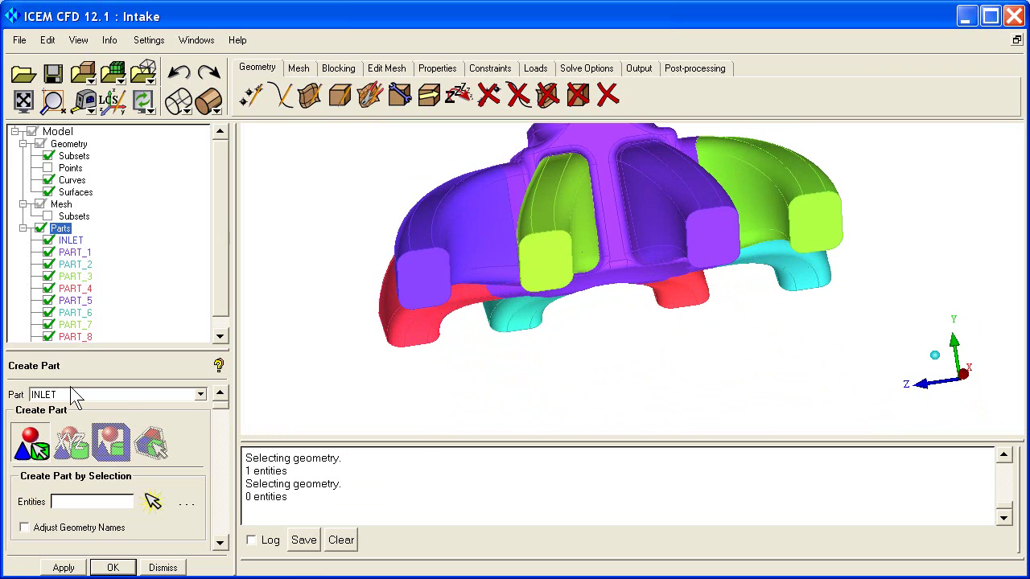
Rename the new part OUTLET and select the first four purple and green runner end faces.
{"action": "double_click", "coordinate": [29, 395]}
{"action": "type", "text": "OUTLET"}
{"action": "left_click", "coordinate": [152, 502]}
{"action": "left_click", "coordinate": [434, 278]}
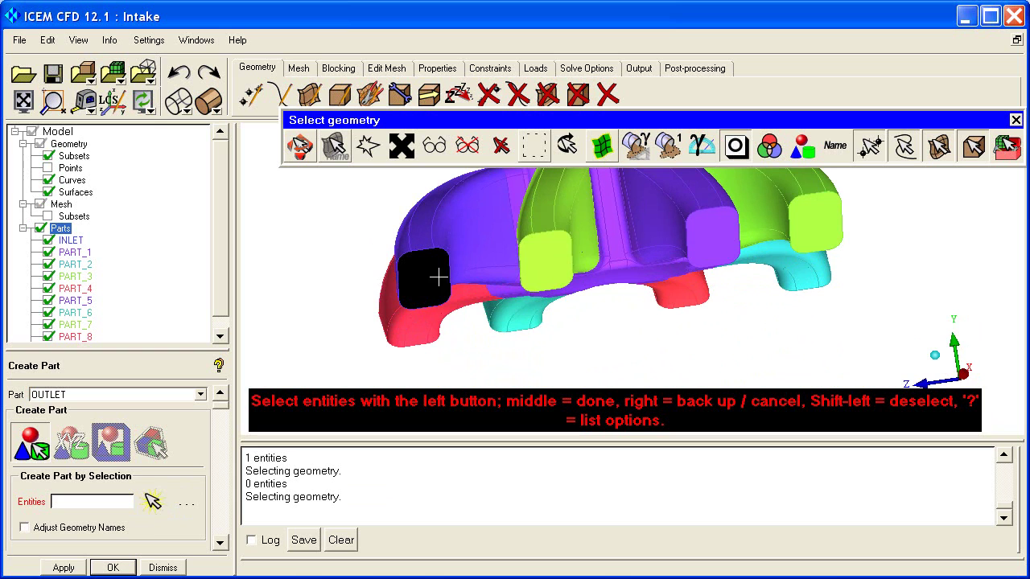
{"action": "left_click", "coordinate": [555, 261]}
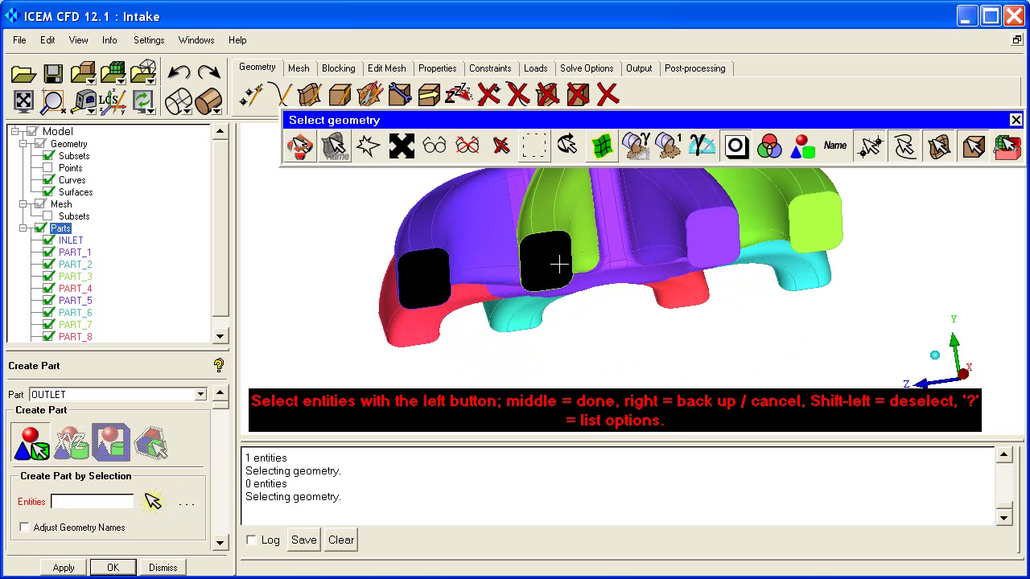
{"action": "left_click", "coordinate": [716, 239]}
{"action": "left_click", "coordinate": [813, 223]}
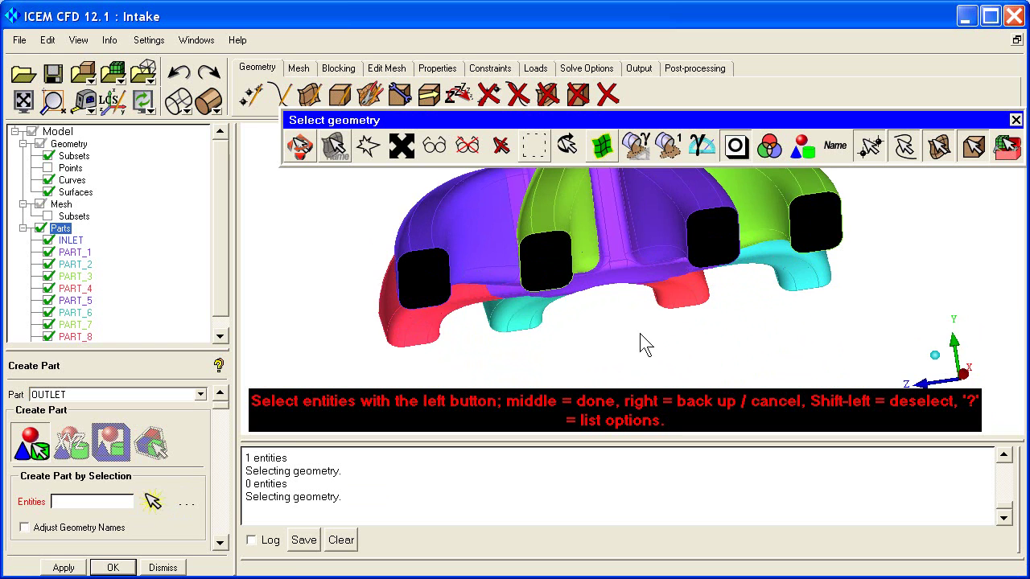
Add the remaining four red and cyan runner end faces and create the OUTLET part.
{"action": "left_click_drag", "start_coordinate": [640, 328], "coordinate": [552, 259]}
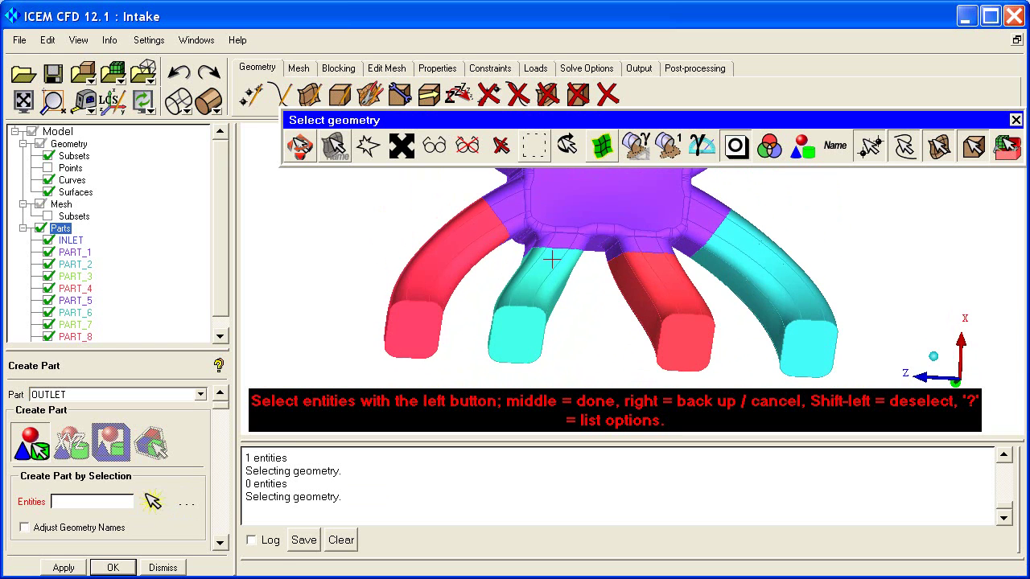
{"action": "left_click", "coordinate": [421, 330]}
{"action": "left_click", "coordinate": [528, 341]}
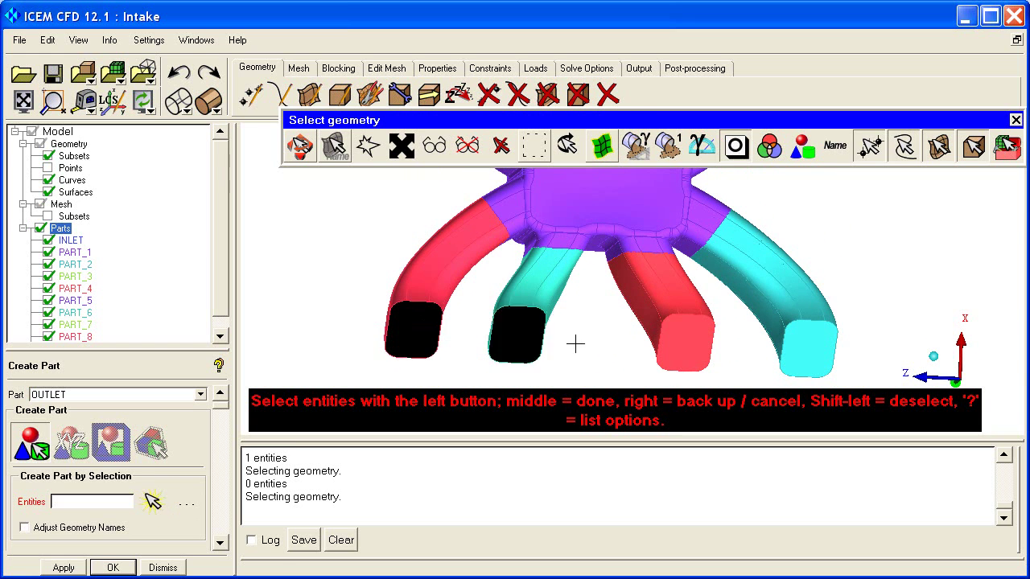
{"action": "left_click", "coordinate": [685, 343]}
{"action": "left_click", "coordinate": [809, 348]}
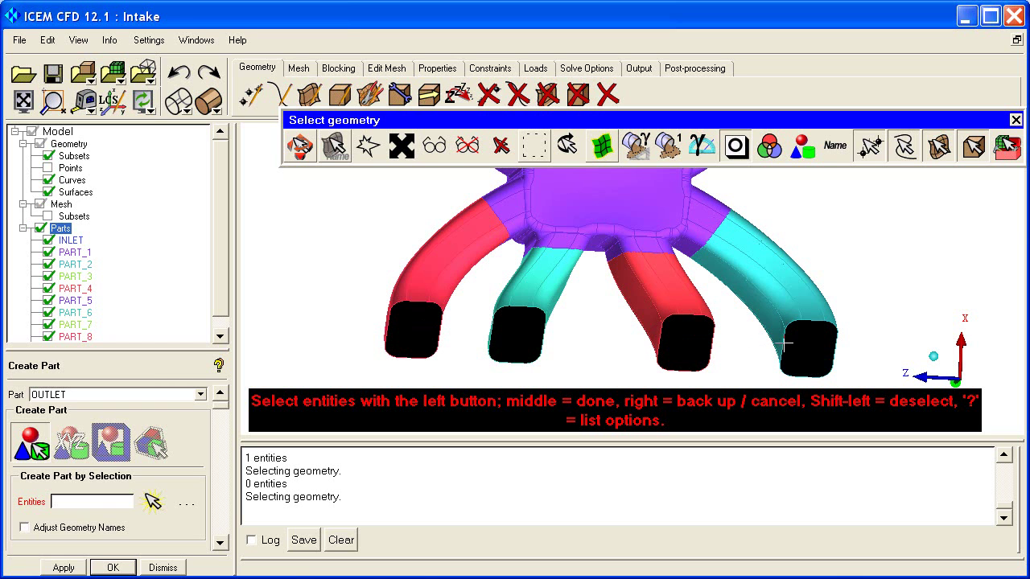
{"action": "middle_click", "coordinate": [729, 305]}
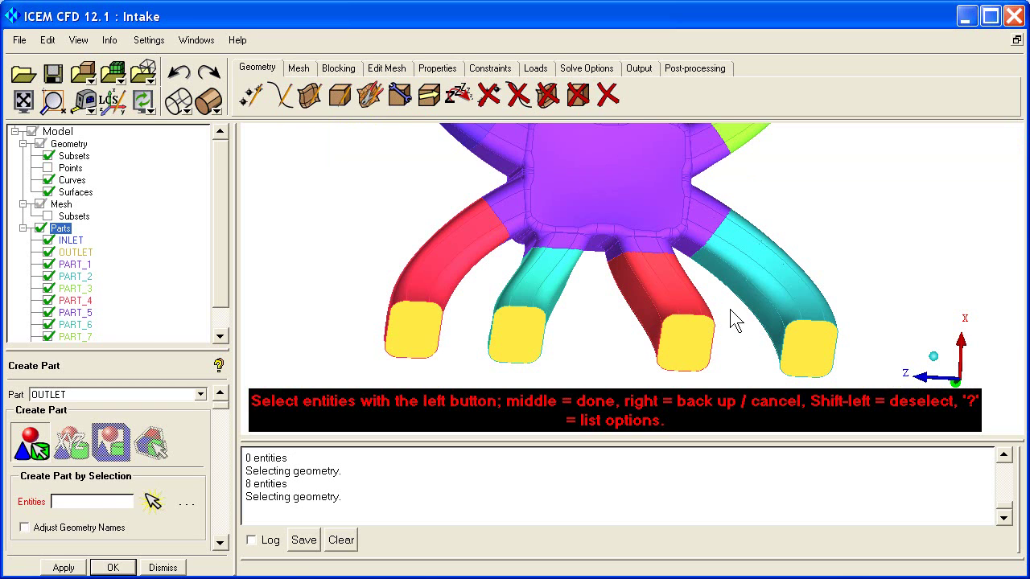
{"action": "middle_click", "coordinate": [616, 286]}
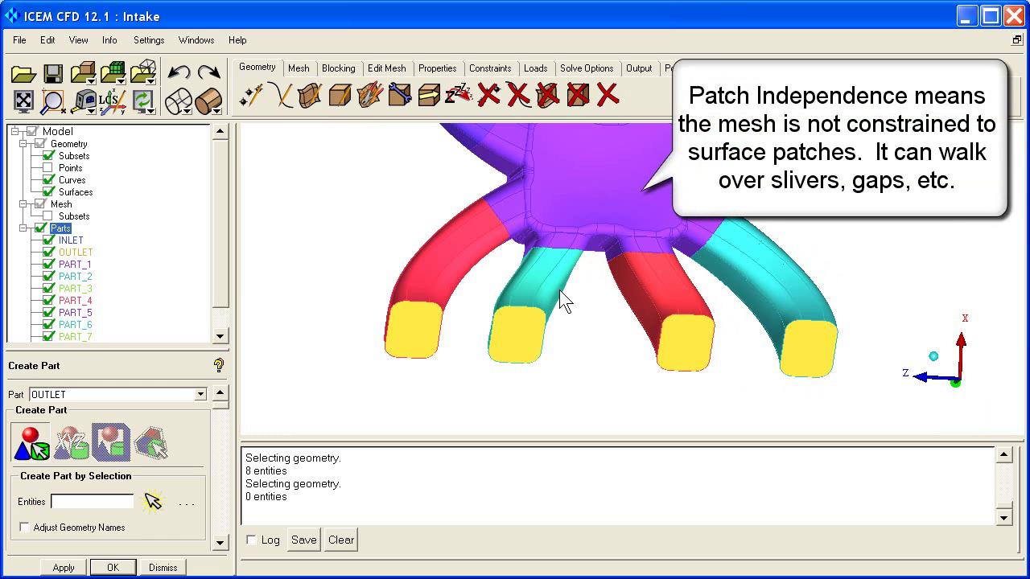
Zoom, pan and rotate in close to where the cyan runner meets the purple plenum.
{"action": "right_click_drag", "start_coordinate": [568, 340], "coordinate": [601, 33]}
{"action": "middle_click_drag", "start_coordinate": [521, 331], "coordinate": [604, 332]}
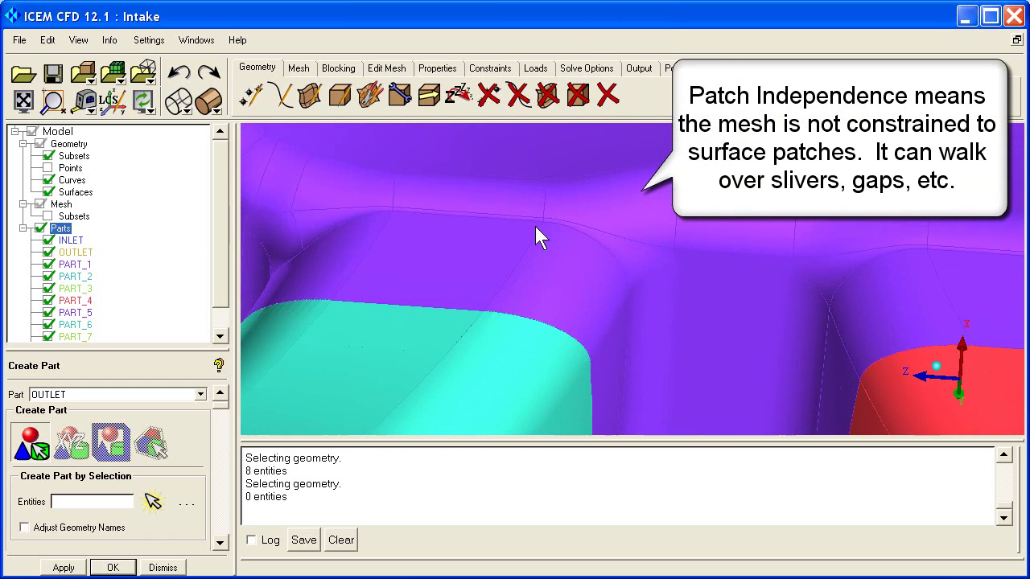
{"action": "right_click_drag", "start_coordinate": [568, 249], "coordinate": [482, 230]}
{"action": "left_click_drag", "start_coordinate": [482, 218], "coordinate": [573, 495]}
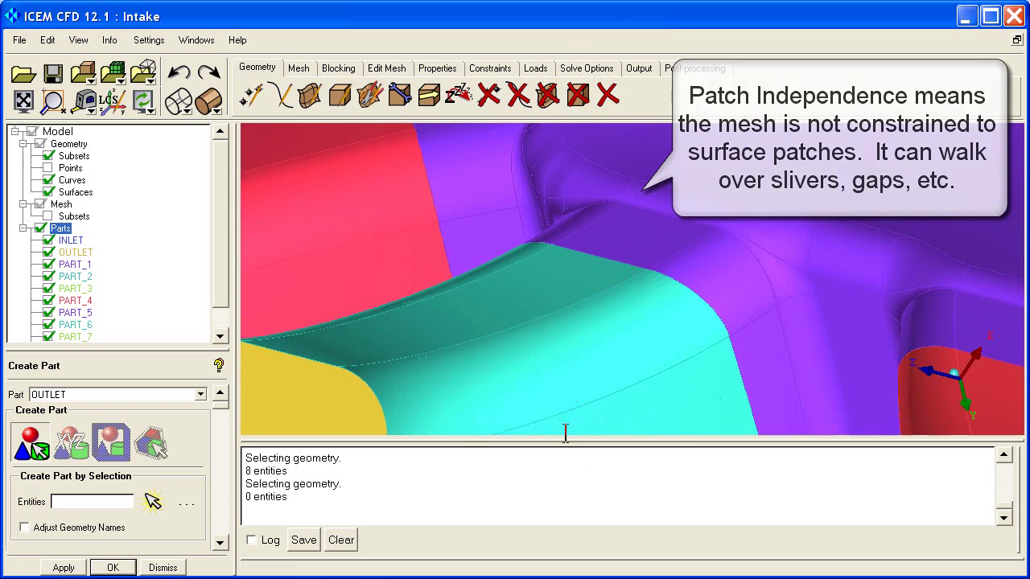
{"action": "right_click_drag", "start_coordinate": [563, 429], "coordinate": [566, 208]}
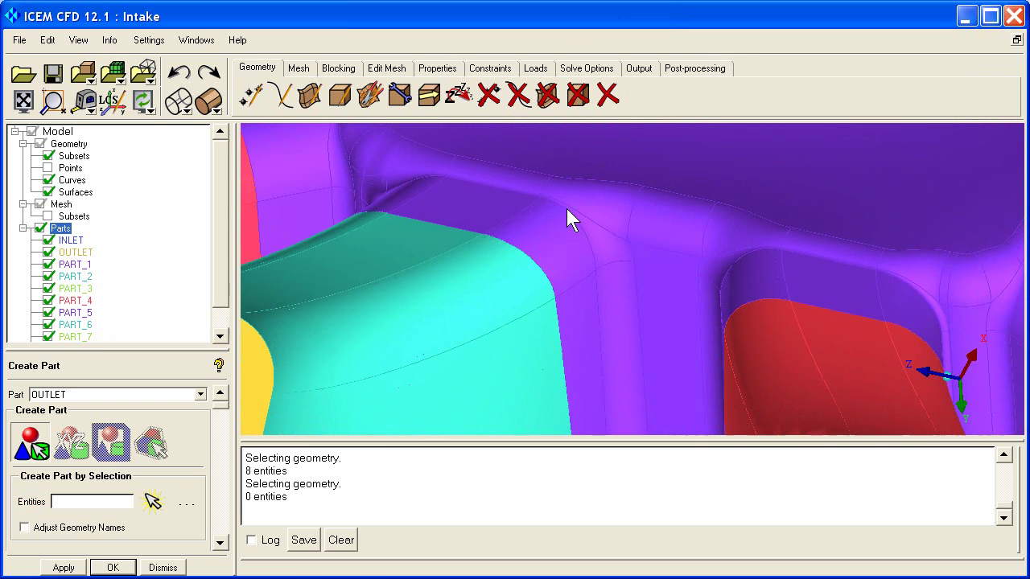
Build diagnostic topology on the intake geometry at tolerance 0.2.
{"action": "left_click", "coordinate": [399, 97]}
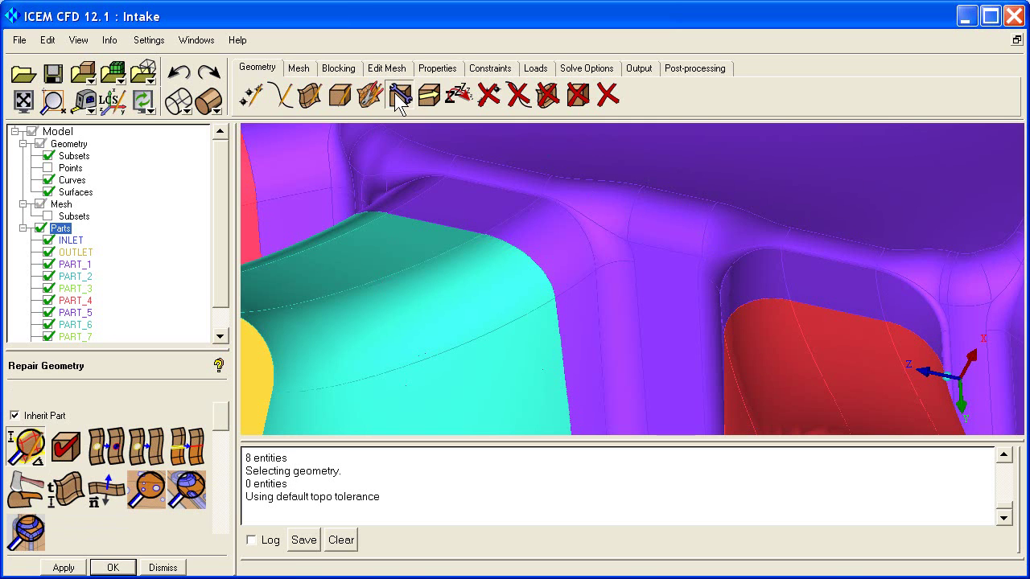
{"action": "left_click", "coordinate": [26, 449]}
{"action": "left_click_drag", "start_coordinate": [221, 423], "coordinate": [220, 442]}
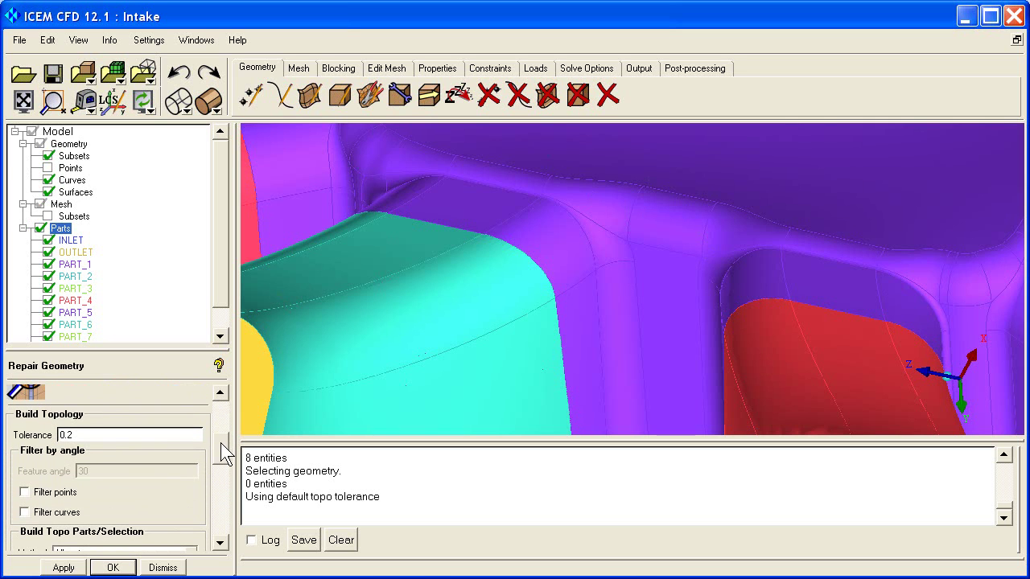
{"action": "left_click", "coordinate": [25, 492]}
{"action": "left_click", "coordinate": [25, 512]}
{"action": "left_click", "coordinate": [25, 492]}
{"action": "left_click", "coordinate": [25, 511]}
{"action": "left_click", "coordinate": [46, 567]}
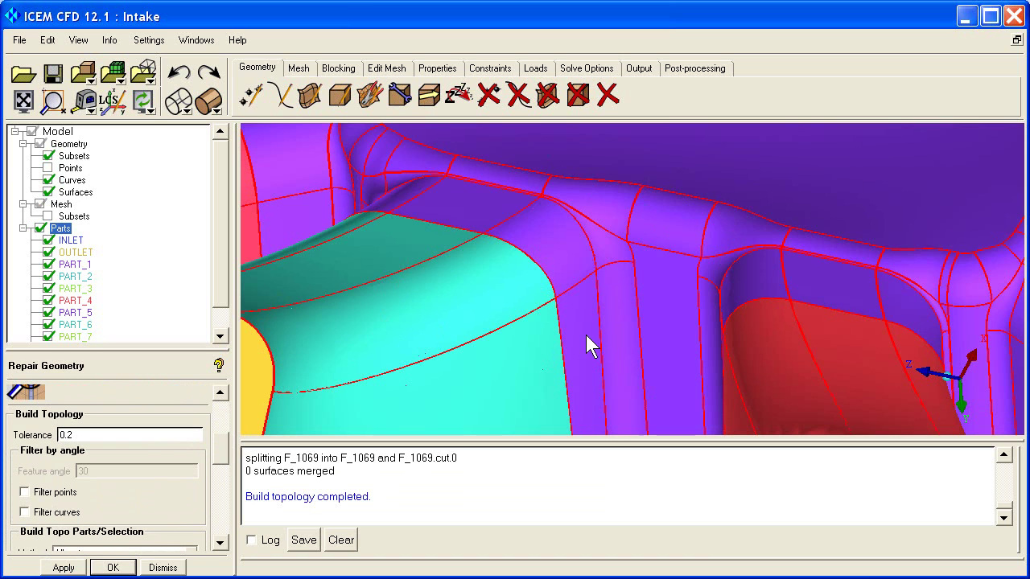
Rebuild the topology with point and curve filtering at a 30 degree feature angle.
{"action": "left_click", "coordinate": [29, 492]}
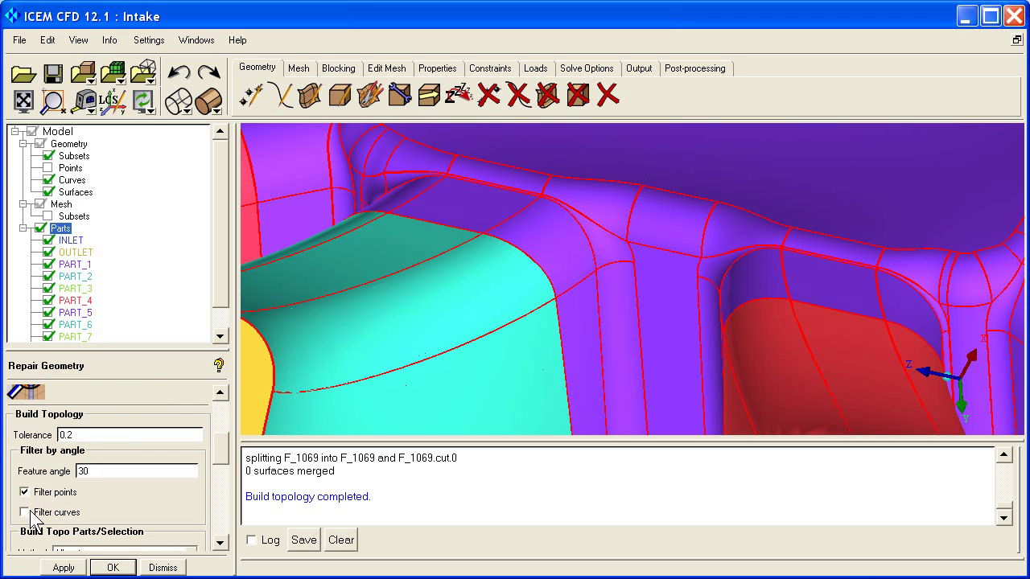
{"action": "left_click", "coordinate": [29, 513]}
{"action": "left_click", "coordinate": [64, 567]}
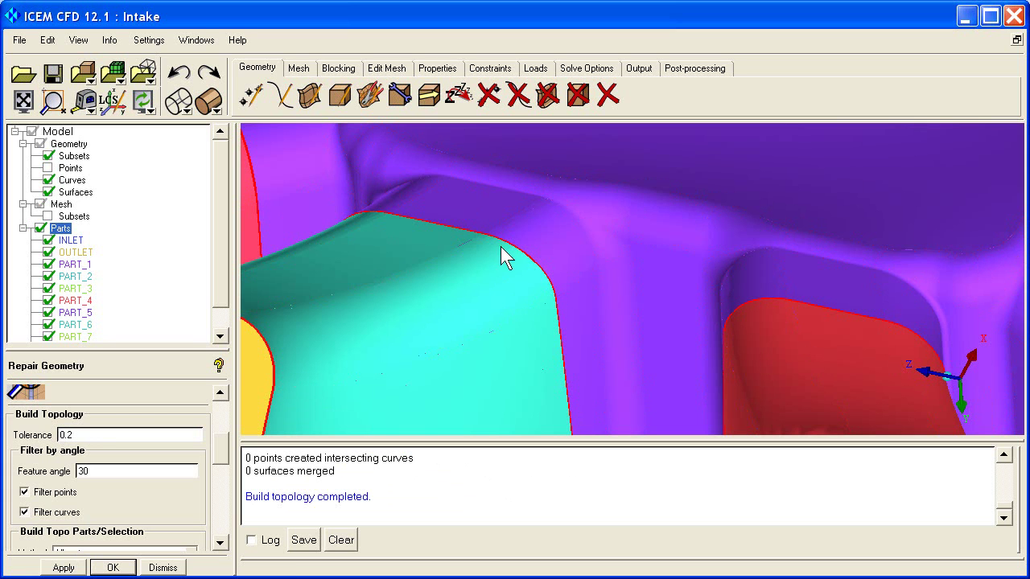
{"action": "mouse_move", "coordinate": [569, 240]}
{"action": "left_mouse_down"}
{"action": "mouse_move", "coordinate": [542, 268]}
{"action": "mouse_move", "coordinate": [611, 405]}
{"action": "mouse_move", "coordinate": [575, 338]}
{"action": "mouse_move", "coordinate": [573, 239]}
{"action": "left_mouse_up"}
{"action": "right_click_drag", "start_coordinate": [568, 230], "coordinate": [456, 314]}
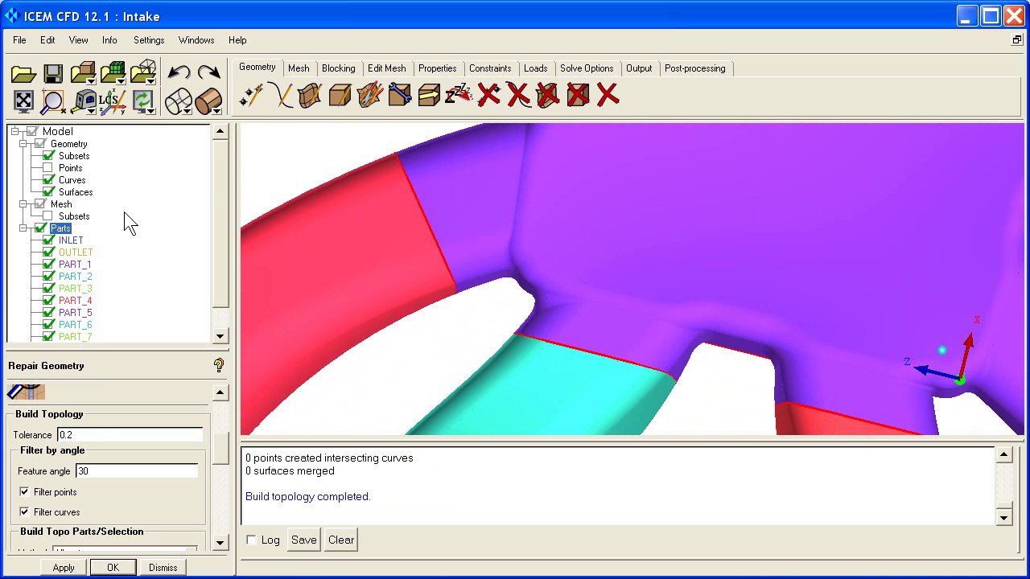
With surfaces hidden, delete the two stray sliver curves, then show the surfaces again.
{"action": "left_click", "coordinate": [47, 192]}
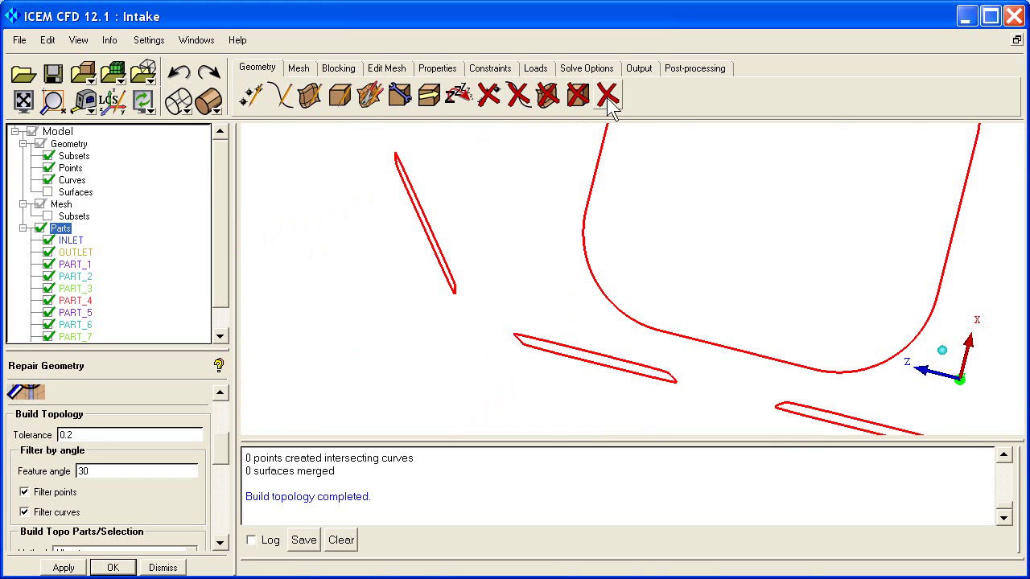
{"action": "left_click", "coordinate": [608, 95]}
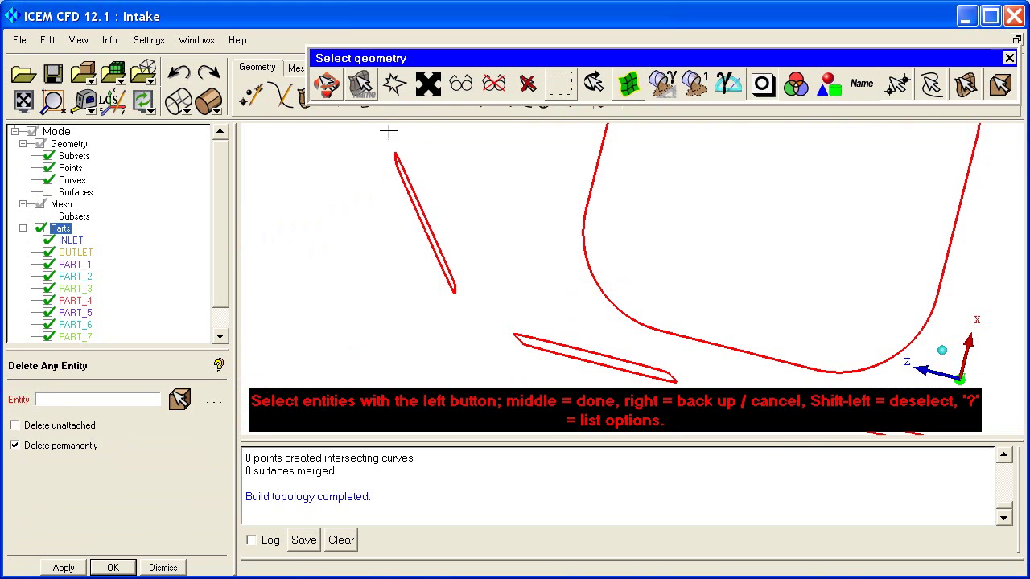
{"action": "left_click_drag", "start_coordinate": [454, 269], "coordinate": [547, 351]}
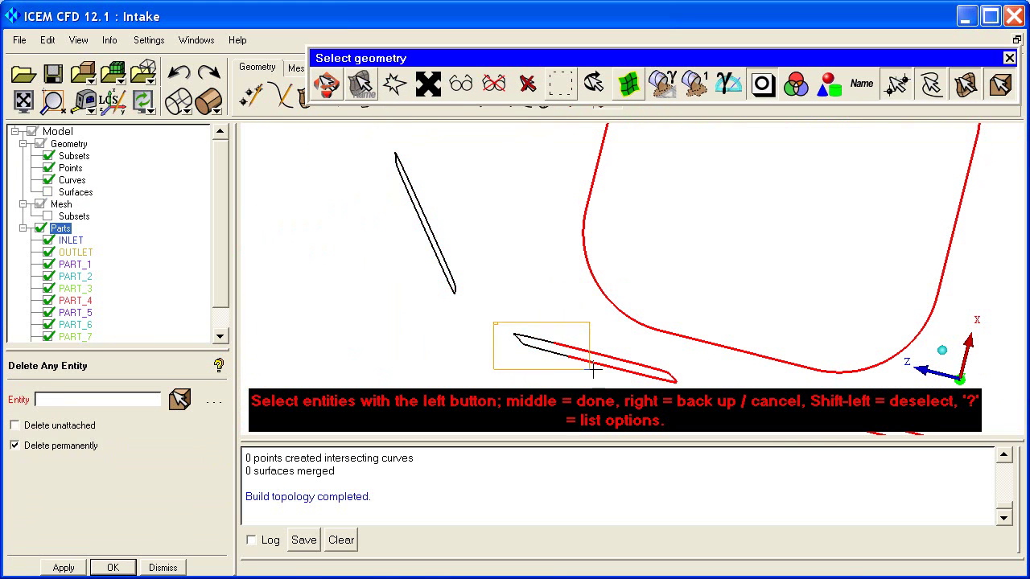
{"action": "left_click_drag", "start_coordinate": [635, 390], "coordinate": [492, 324]}
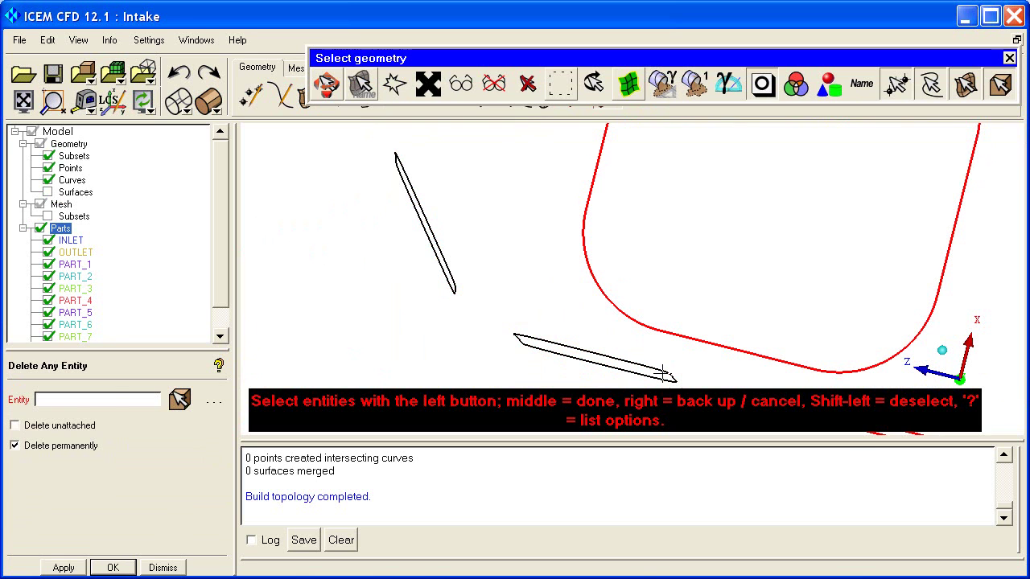
{"action": "middle_click", "coordinate": [635, 356]}
{"action": "middle_click", "coordinate": [544, 338]}
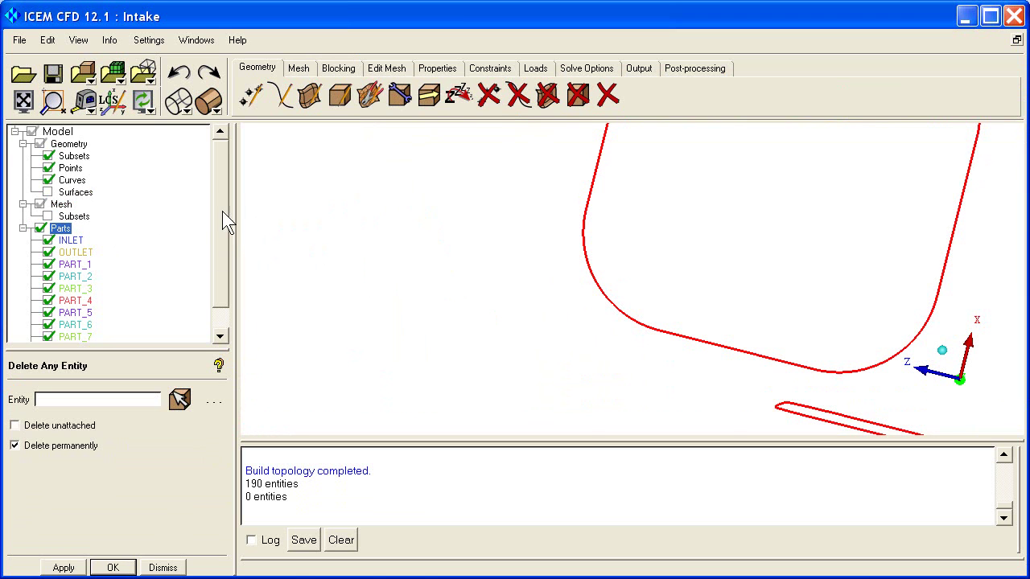
{"action": "left_click_drag", "start_coordinate": [277, 185], "coordinate": [125, 278]}
{"action": "right_click_drag", "start_coordinate": [593, 199], "coordinate": [577, 366]}
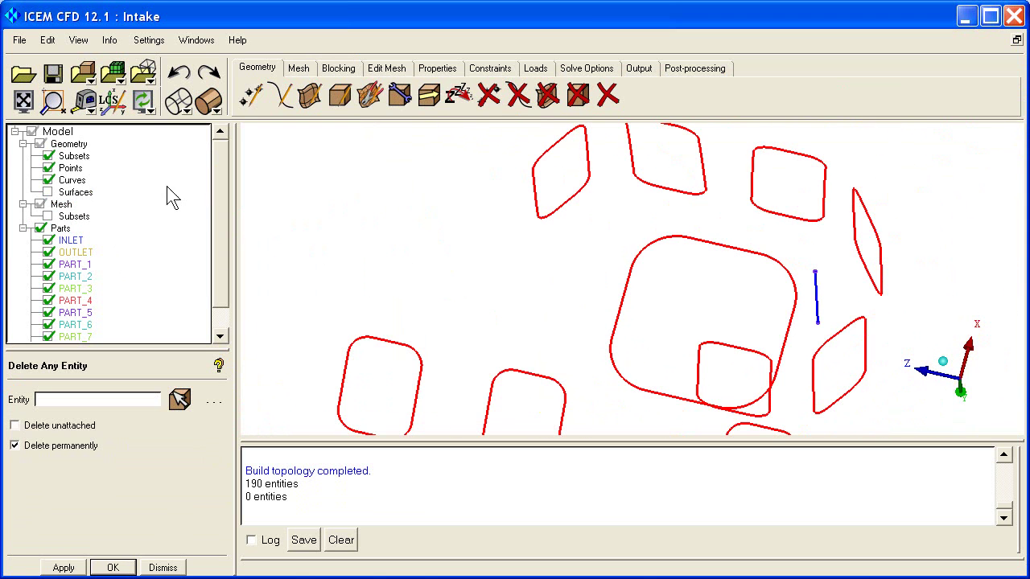
{"action": "left_click", "coordinate": [48, 192]}
{"action": "left_click_drag", "start_coordinate": [599, 290], "coordinate": [326, 213]}
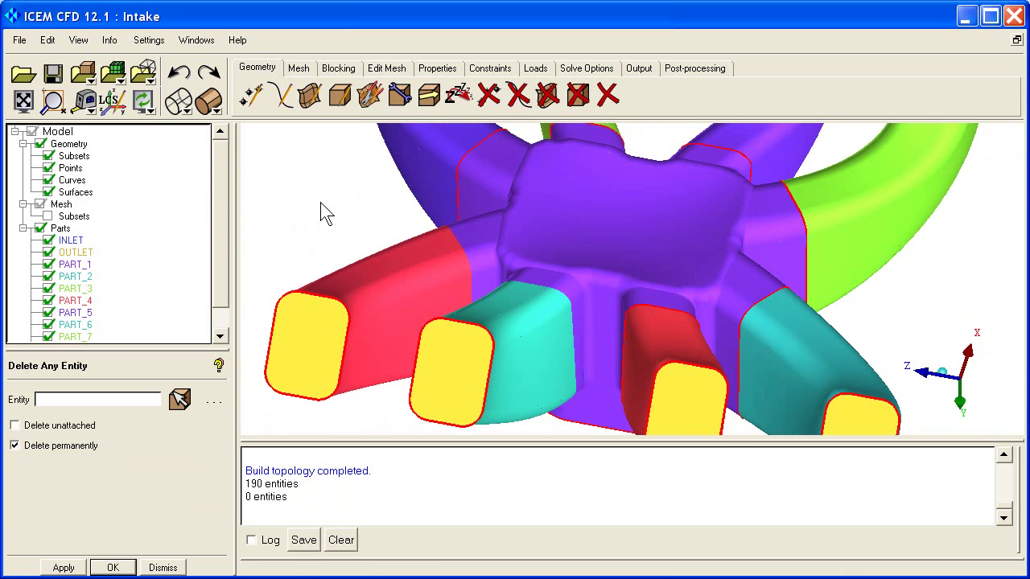
In Global Mesh Setup, set the max element size to 8.
{"action": "left_click", "coordinate": [299, 70]}
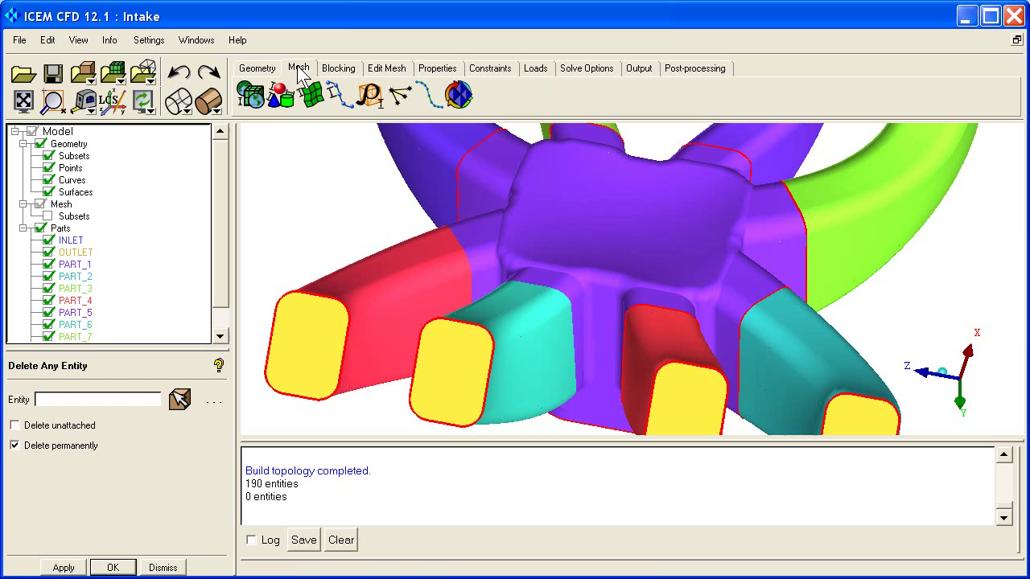
{"action": "left_click", "coordinate": [252, 97]}
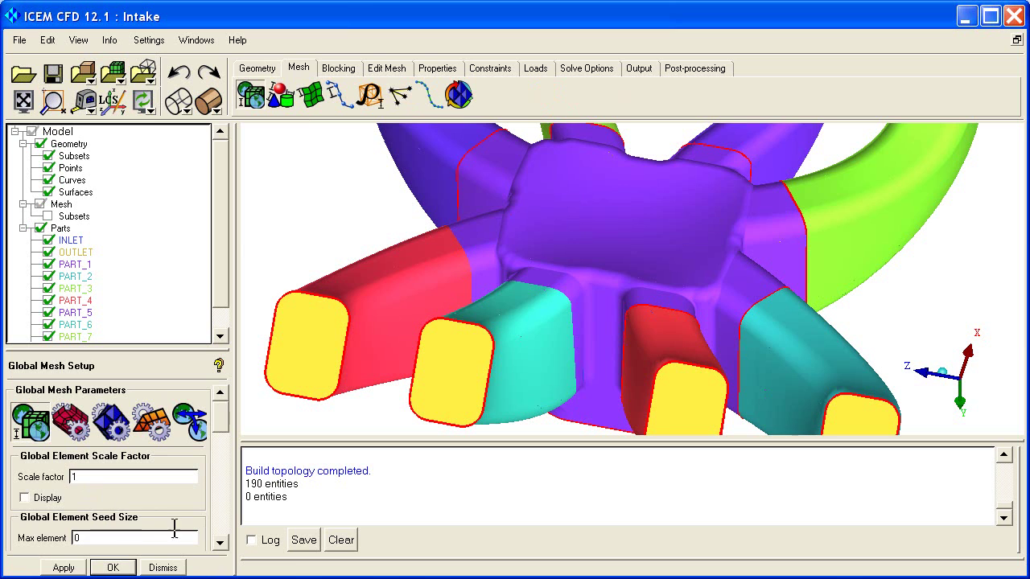
{"action": "left_click", "coordinate": [219, 544]}
{"action": "double_click", "coordinate": [98, 508]}
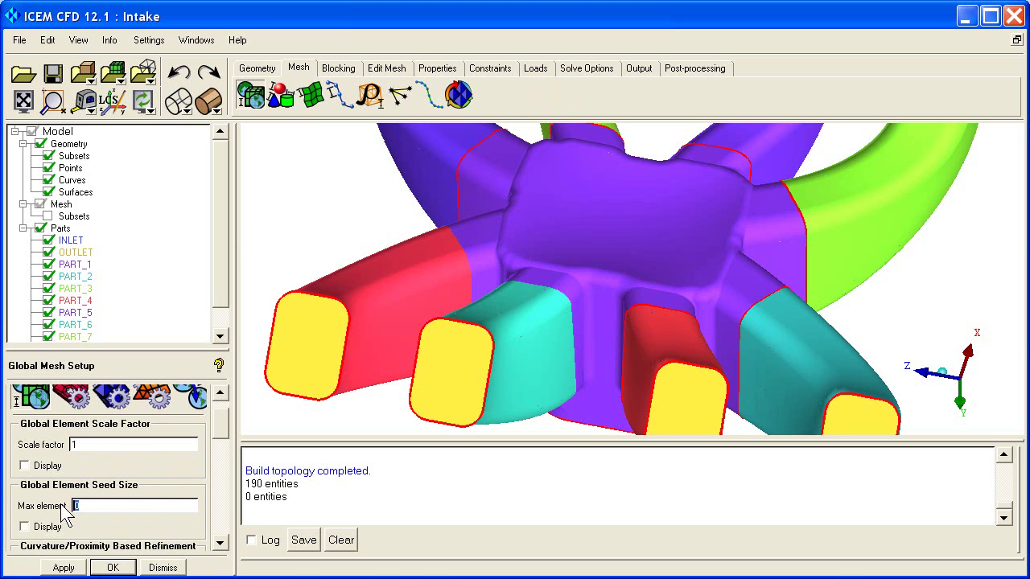
Enable curvature/proximity refinement with min size limit 2, 2 elements in gap, refinement 12.
{"action": "left_click", "coordinate": [219, 543]}
{"action": "left_click", "coordinate": [220, 544]}
{"action": "left_click", "coordinate": [219, 543]}
{"action": "left_click", "coordinate": [220, 544]}
{"action": "left_click", "coordinate": [222, 544]}
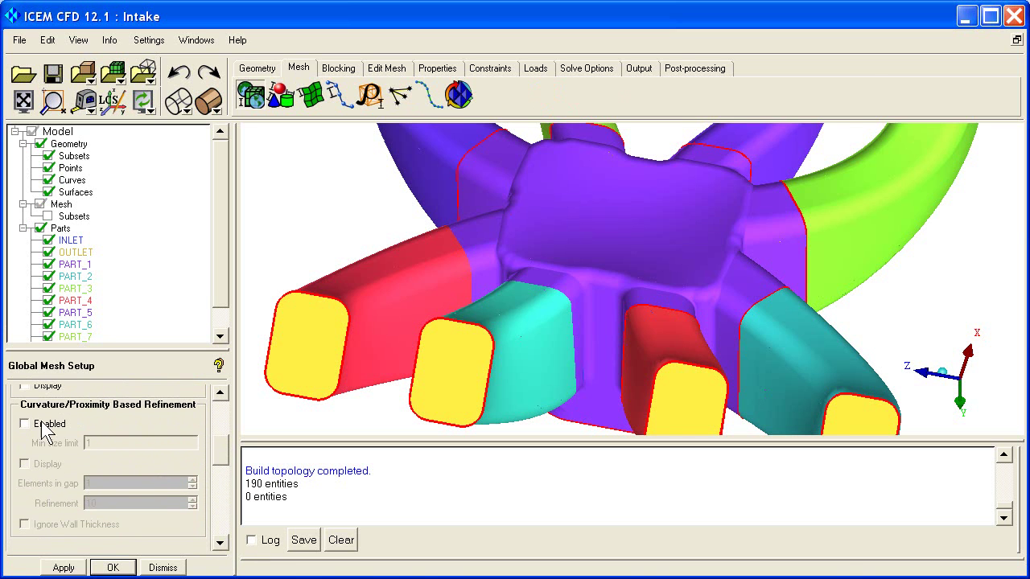
{"action": "left_click", "coordinate": [25, 424]}
{"action": "left_click", "coordinate": [95, 443]}
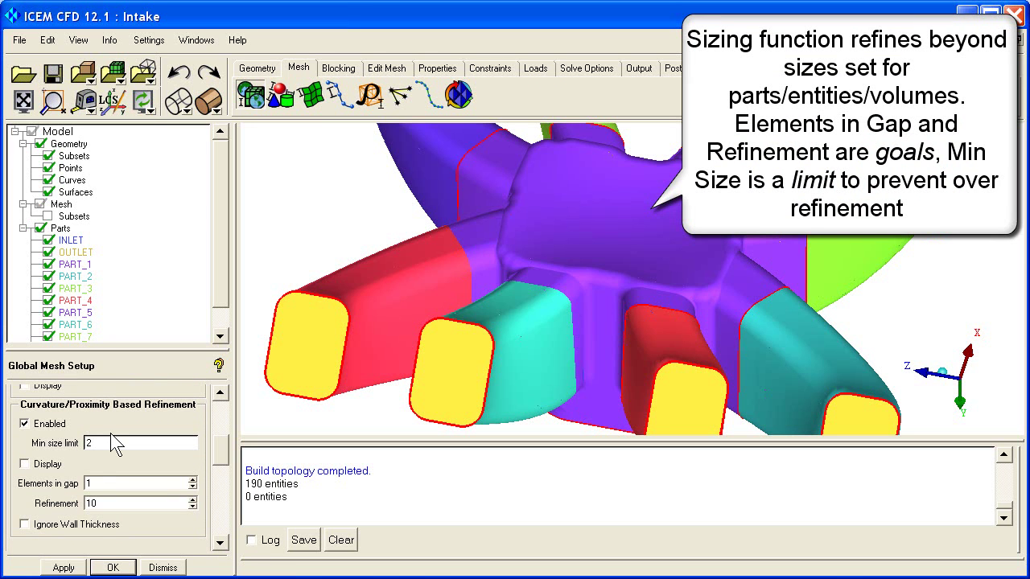
{"action": "double_click", "coordinate": [87, 483]}
{"action": "left_click_drag", "start_coordinate": [119, 504], "coordinate": [76, 503]}
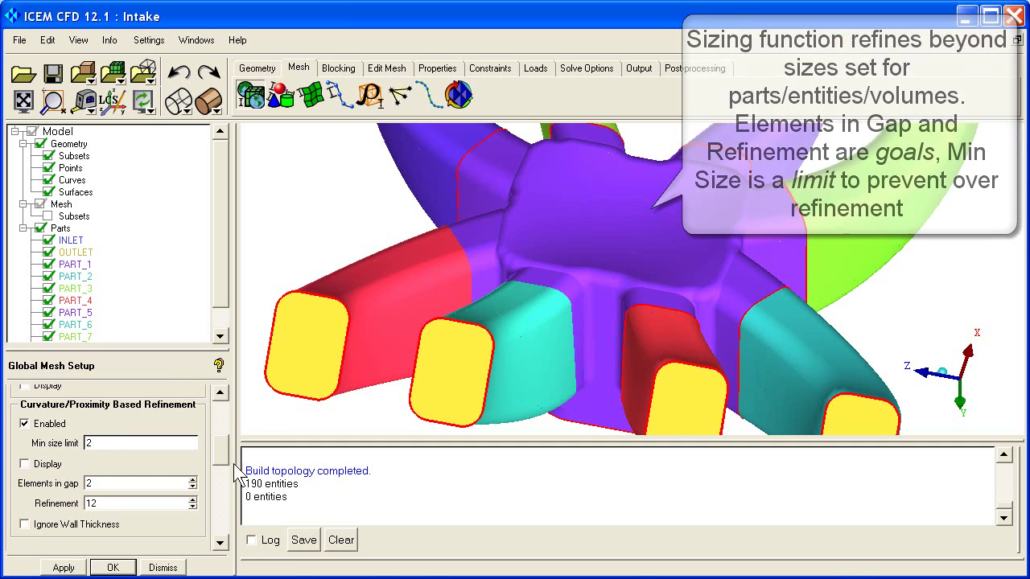
{"action": "scroll", "coordinate": [225, 467], "scroll_direction": "up", "scroll_amount": 1}
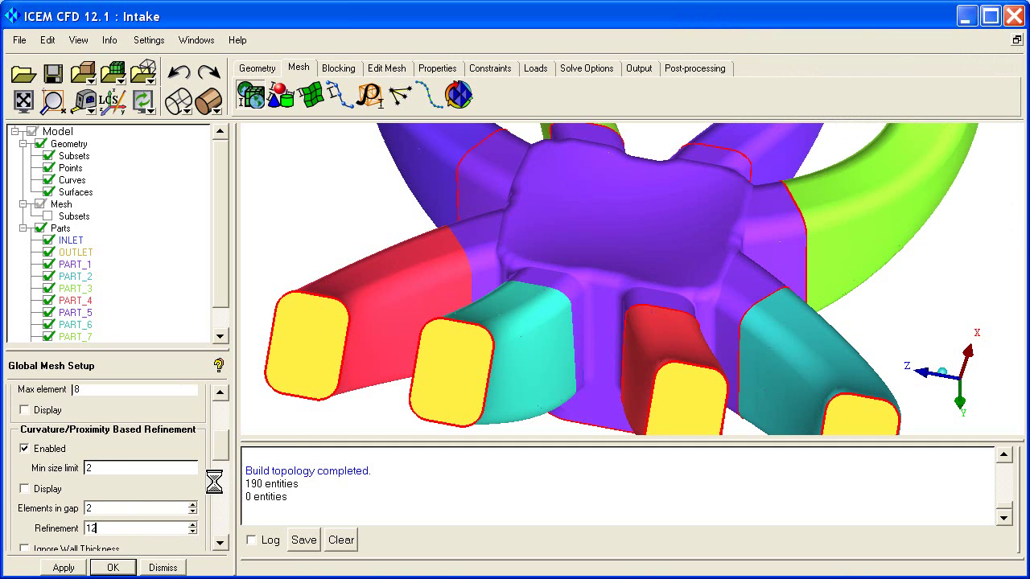
{"action": "scroll", "coordinate": [223, 400], "scroll_direction": "up", "scroll_amount": 3}
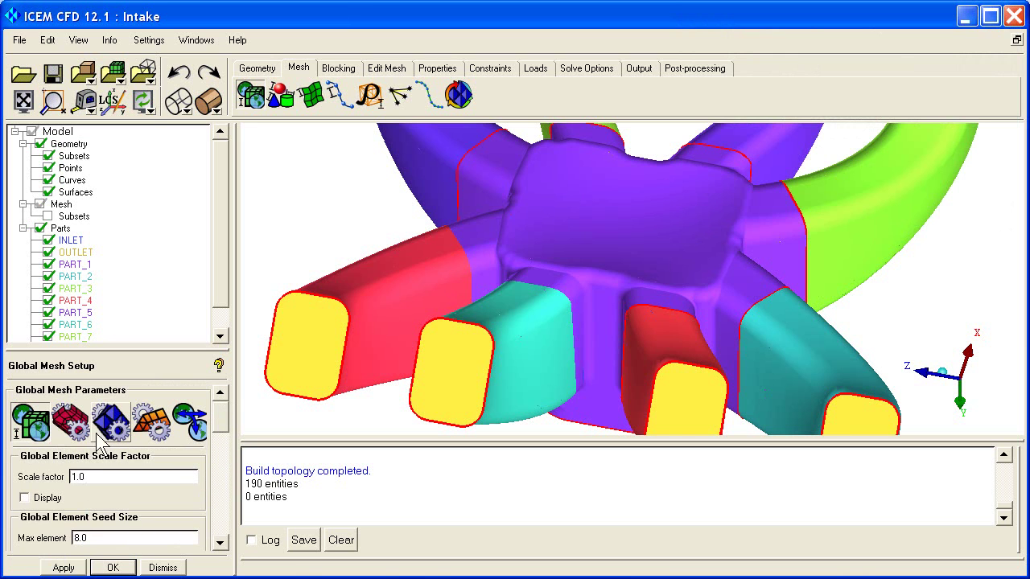
Choose All Tri mesh type and Patch Independent method in Shell Meshing Parameters, and apply.
{"action": "left_click", "coordinate": [72, 424]}
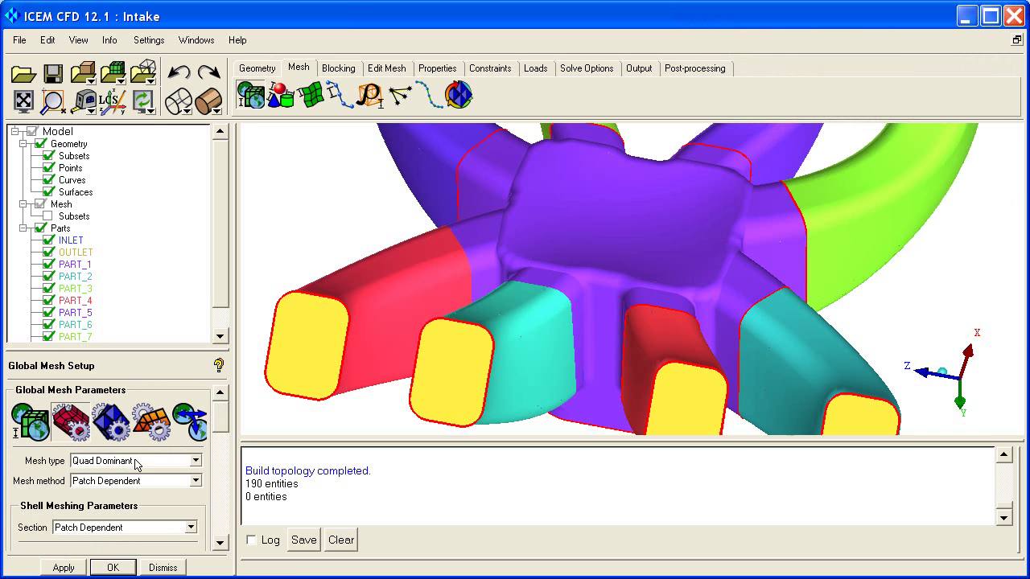
{"action": "left_click", "coordinate": [195, 461]}
{"action": "left_click", "coordinate": [109, 475]}
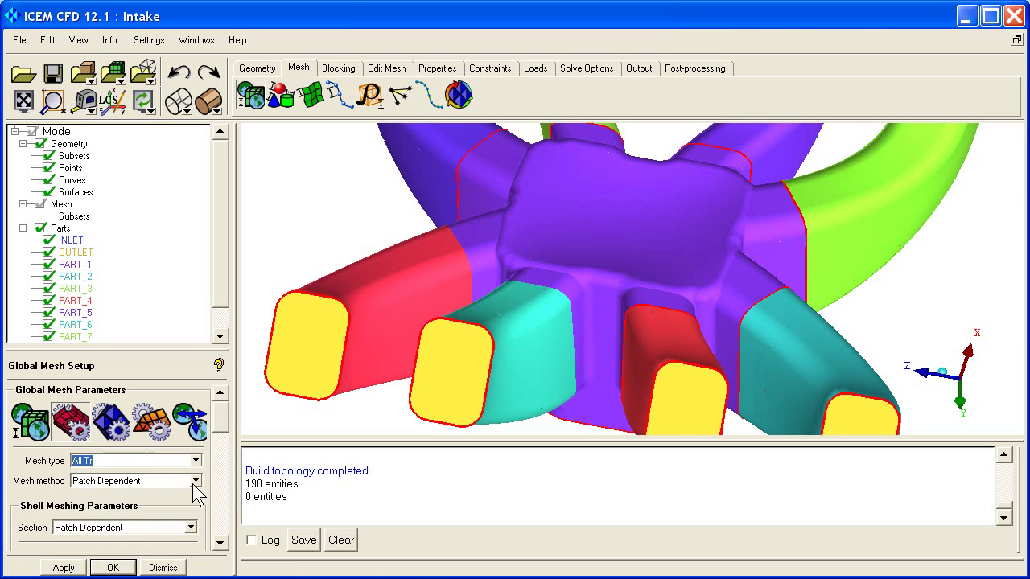
{"action": "left_click", "coordinate": [193, 480]}
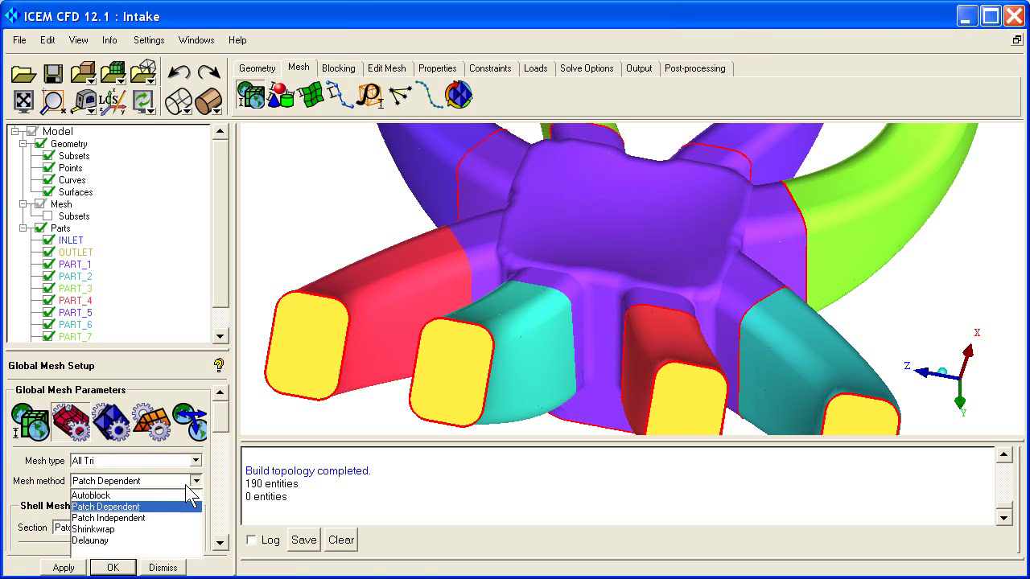
{"action": "left_click", "coordinate": [116, 519]}
{"action": "left_click", "coordinate": [64, 568]}
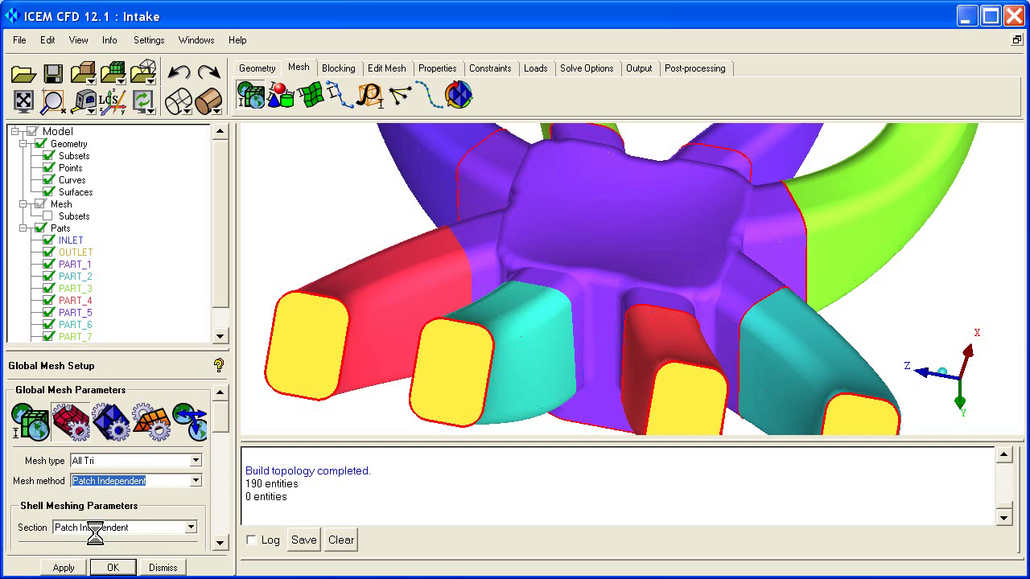
In Volume Meshing Parameters, keep Tetra/Mixed as the volume mesh type.
{"action": "left_click", "coordinate": [118, 430]}
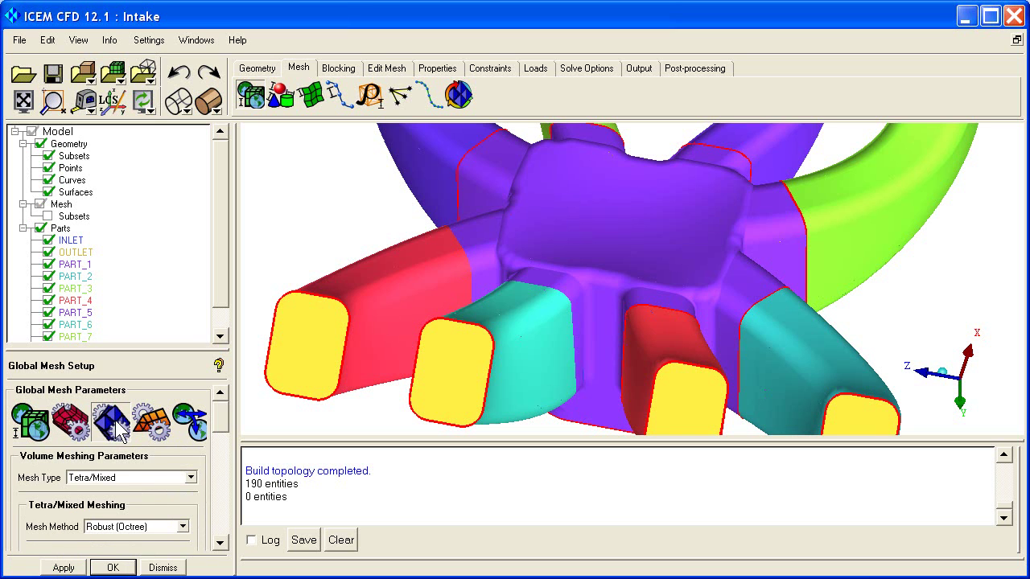
{"action": "left_click", "coordinate": [191, 478]}
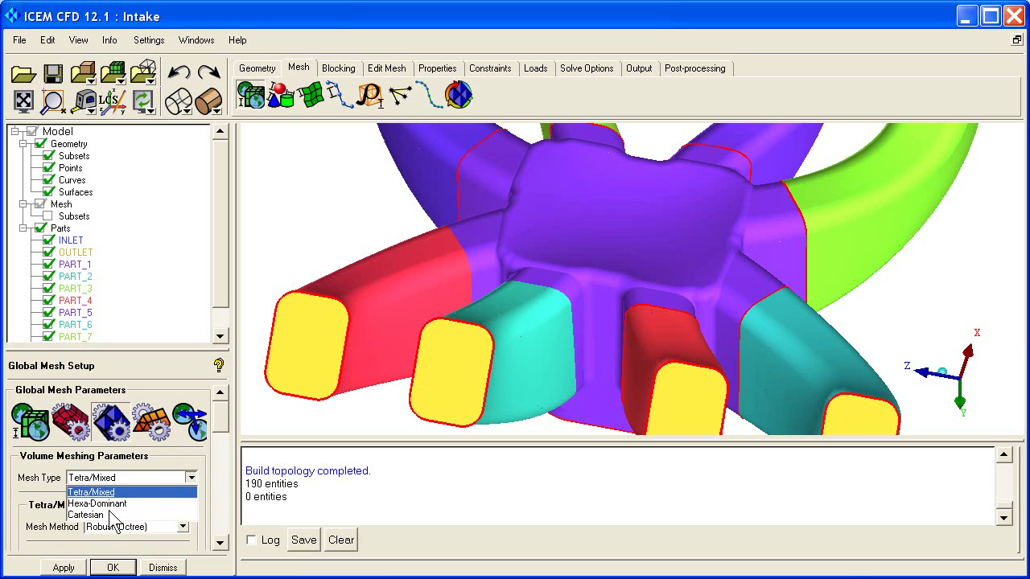
{"action": "left_click", "coordinate": [118, 491]}
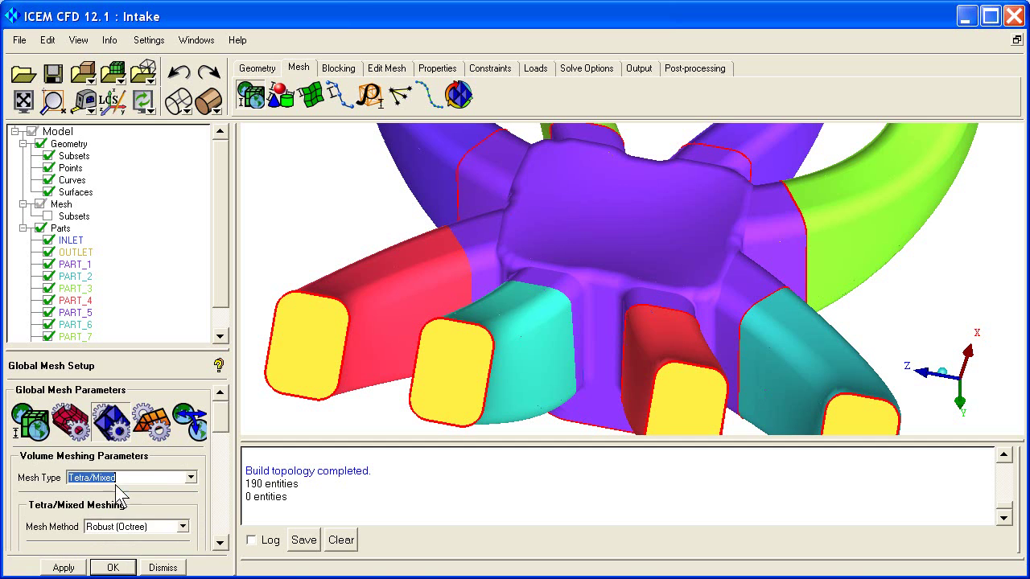
{"action": "left_click", "coordinate": [220, 542]}
{"action": "left_click", "coordinate": [219, 543]}
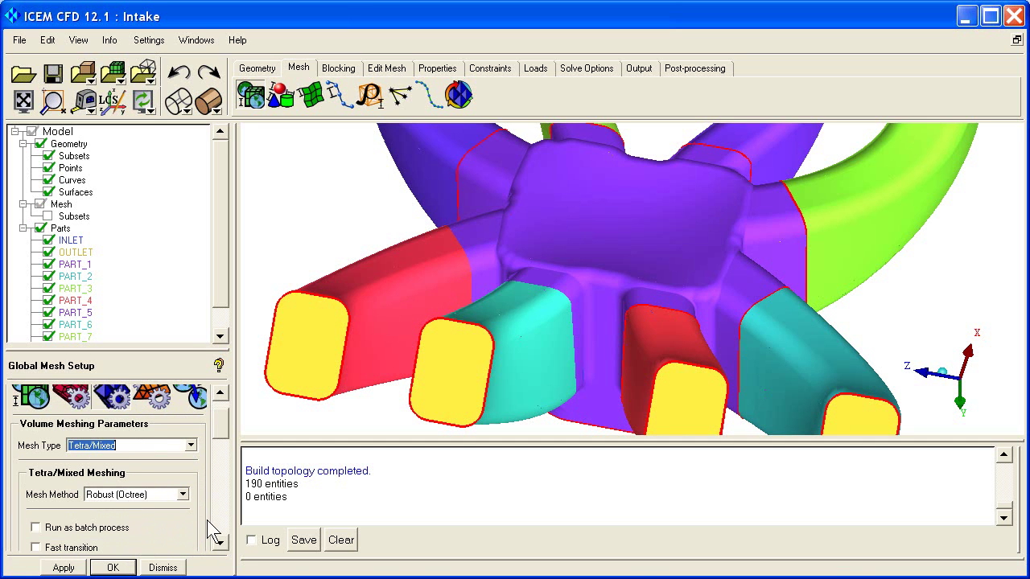
{"action": "left_click_drag", "start_coordinate": [218, 545], "coordinate": [219, 544]}
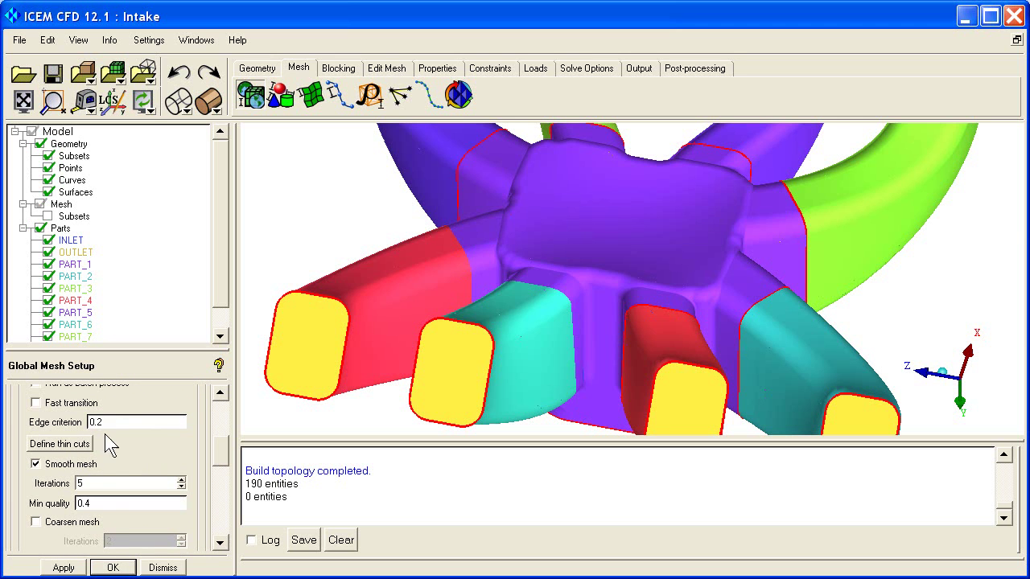
Set the mesh method to Quick (Delaunay) and the spacing scaling factor to 1.1.
{"action": "left_click_drag", "start_coordinate": [218, 470], "coordinate": [218, 425]}
{"action": "left_click", "coordinate": [184, 488]}
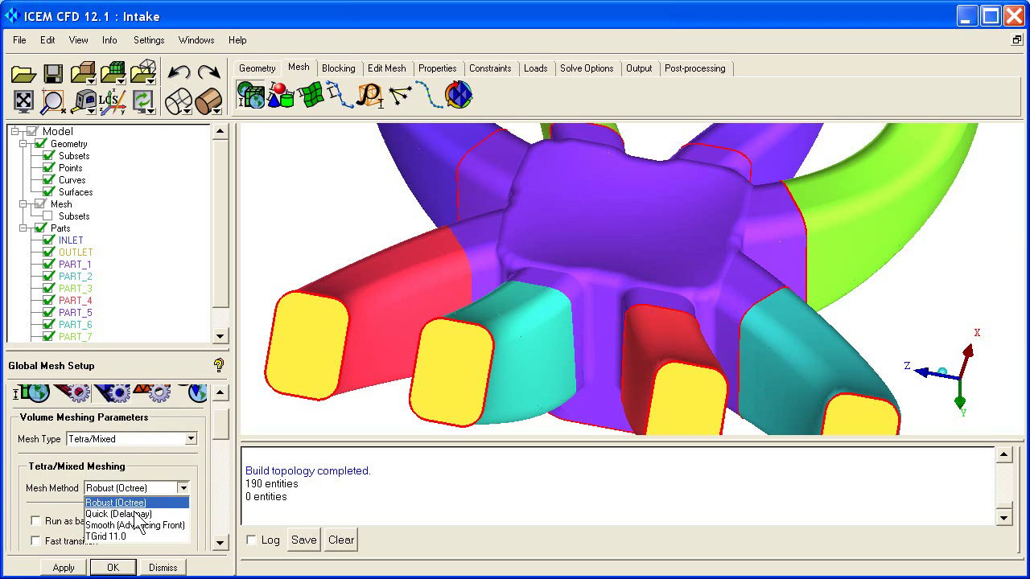
{"action": "left_click", "coordinate": [153, 510]}
{"action": "left_click_drag", "start_coordinate": [219, 425], "coordinate": [221, 451]}
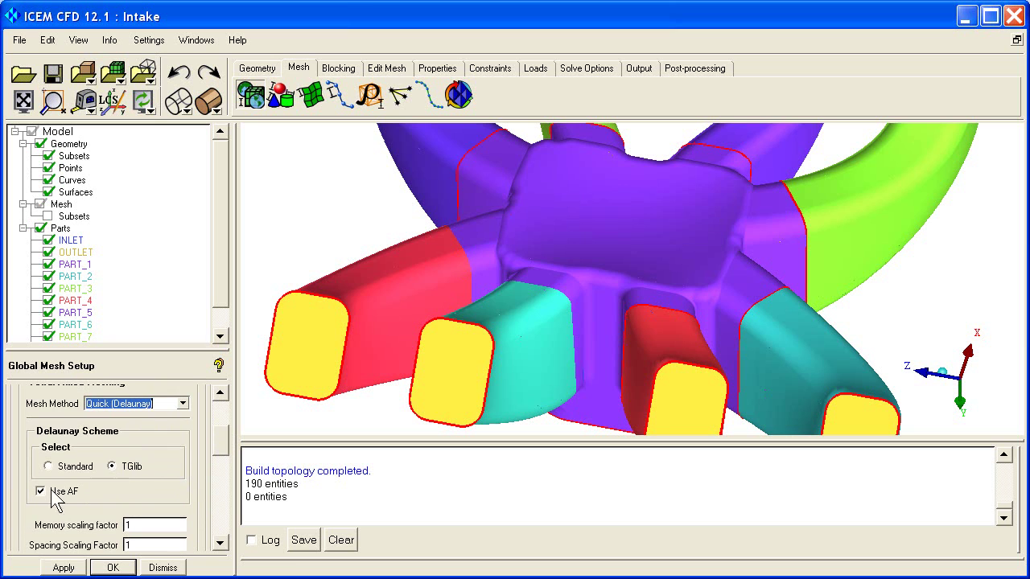
{"action": "left_click_drag", "start_coordinate": [217, 448], "coordinate": [223, 466]}
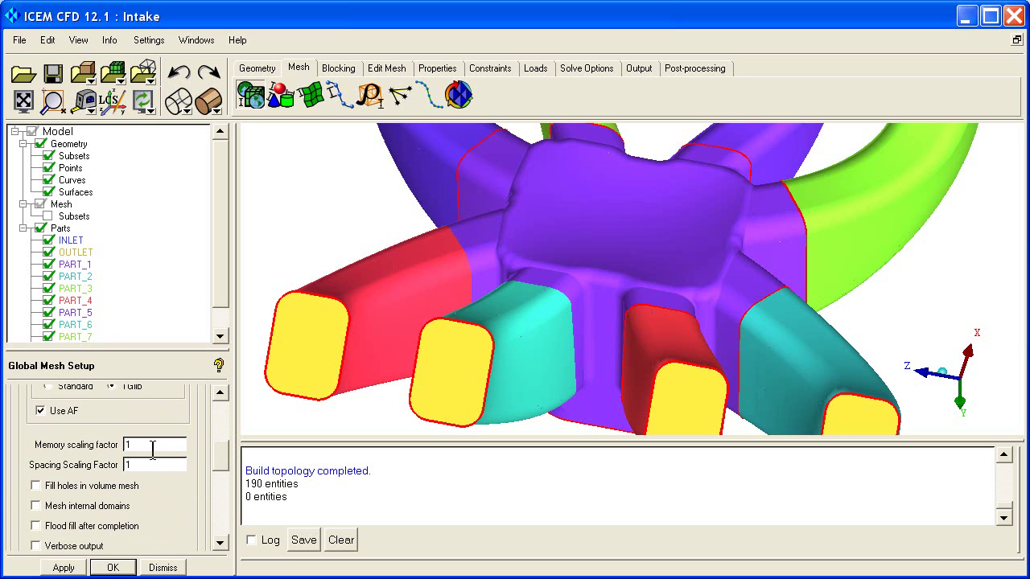
{"action": "left_click_drag", "start_coordinate": [146, 465], "coordinate": [118, 469]}
Apply the global prism settings: exponential growth law, height ratio 1.2, 3 layers.
{"action": "left_click_drag", "start_coordinate": [222, 464], "coordinate": [223, 413]}
{"action": "left_click", "coordinate": [150, 428]}
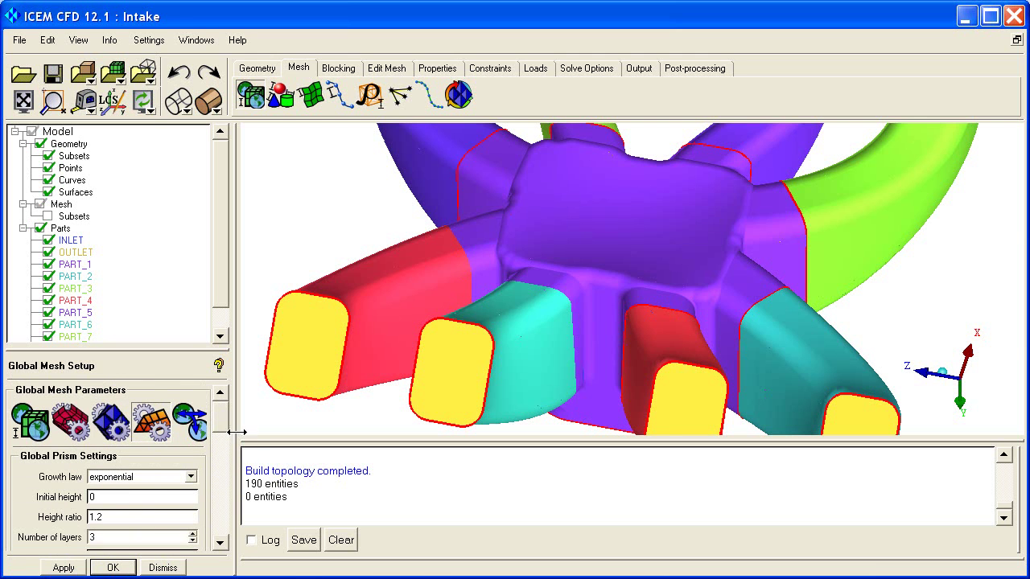
{"action": "left_click_drag", "start_coordinate": [222, 414], "coordinate": [220, 432]}
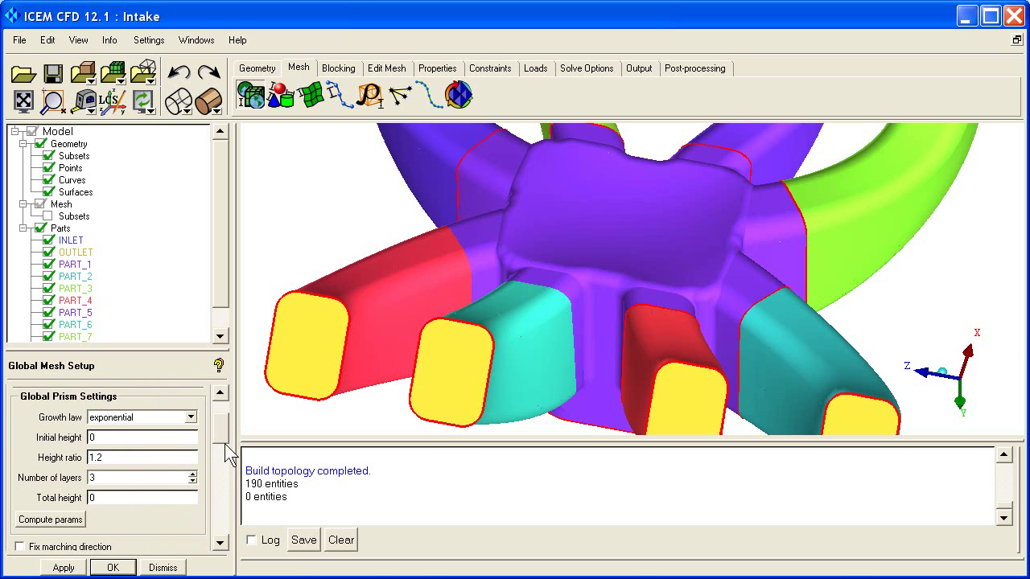
{"action": "double_click", "coordinate": [92, 498]}
{"action": "left_click_drag", "start_coordinate": [223, 432], "coordinate": [225, 535]}
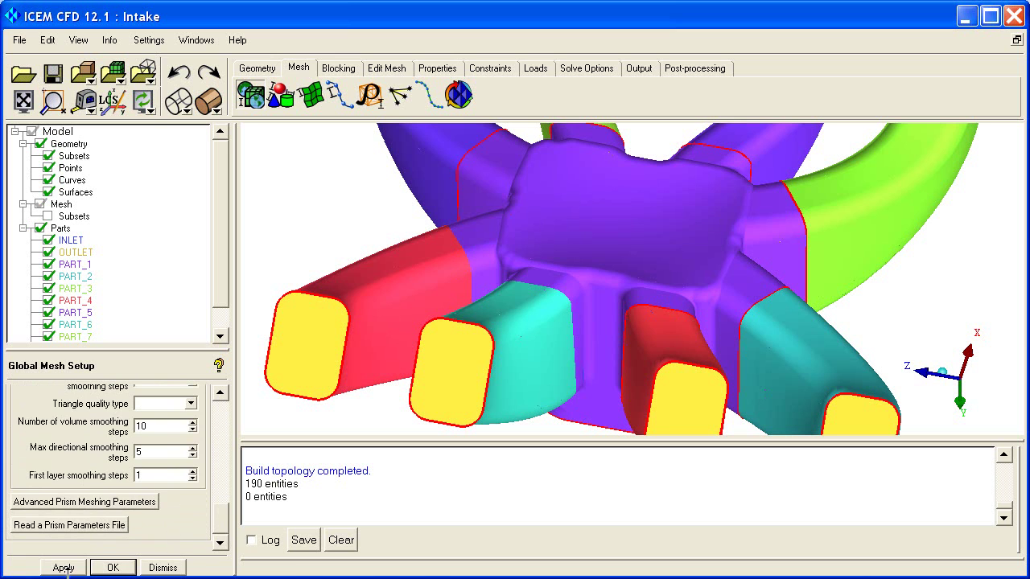
{"action": "left_click", "coordinate": [145, 502]}
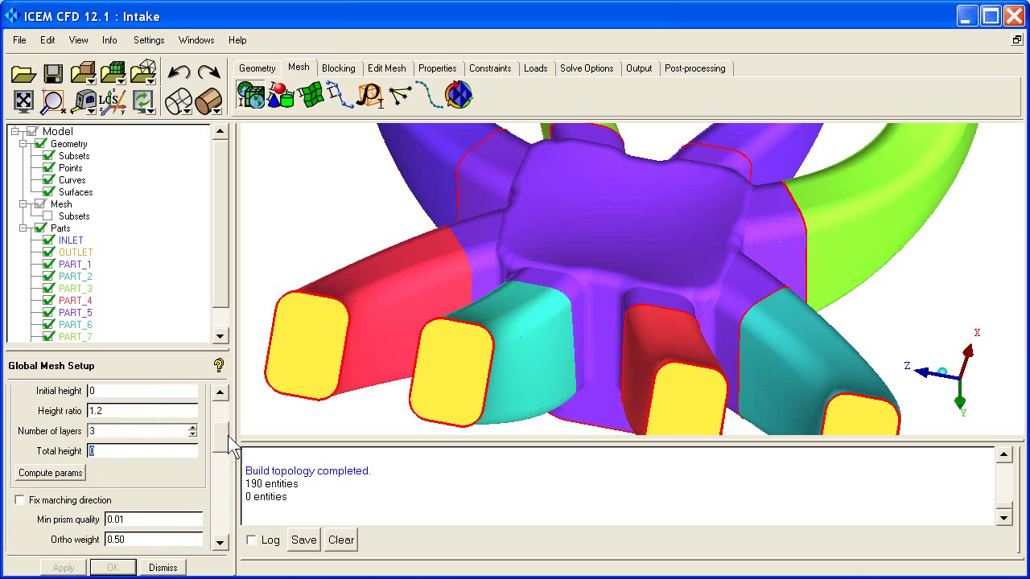
In the part mesh table, set a max size of 8 for every part.
{"action": "left_click", "coordinate": [281, 100]}
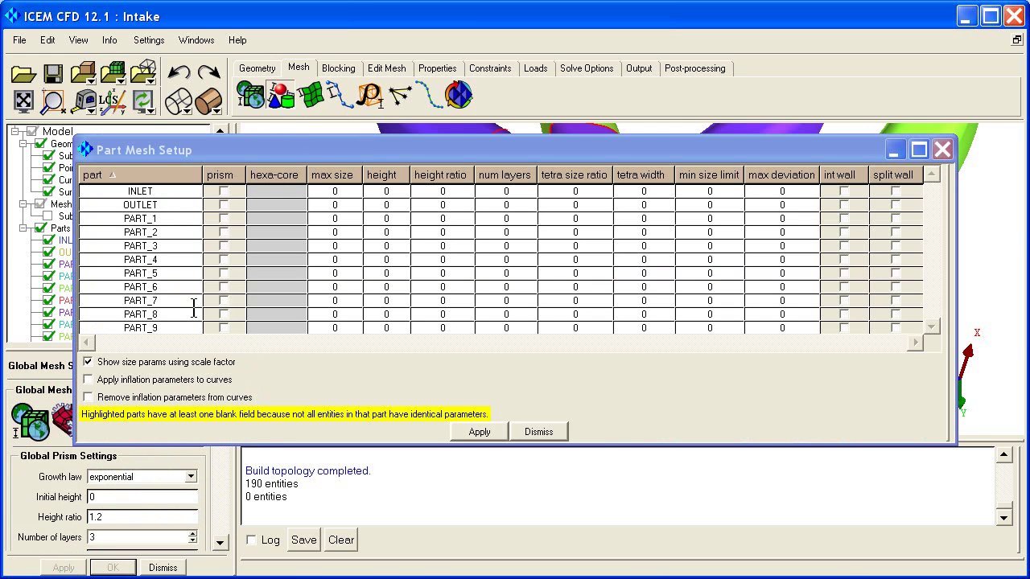
{"action": "left_click", "coordinate": [337, 179]}
{"action": "left_click", "coordinate": [339, 183]}
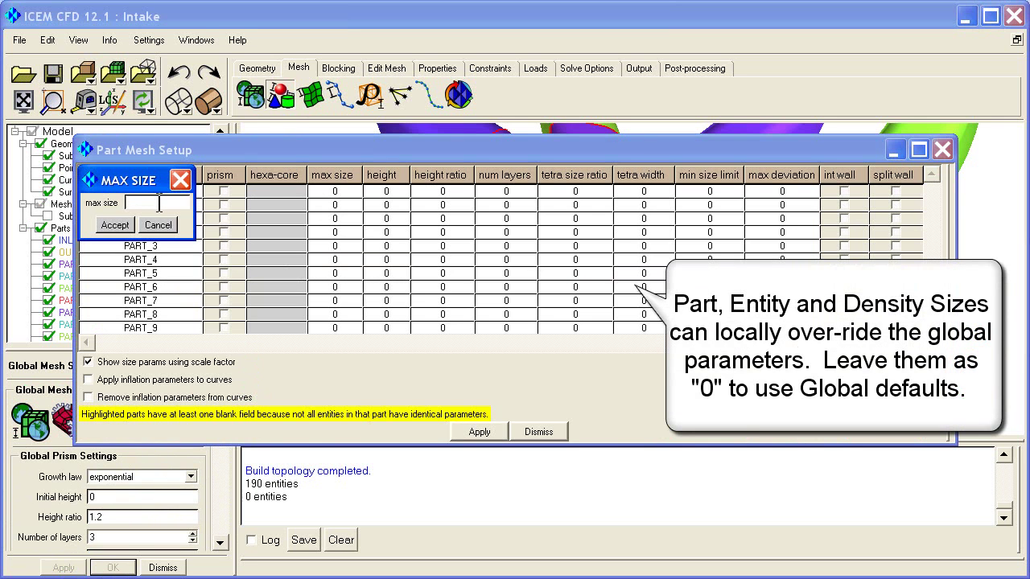
{"action": "left_click", "coordinate": [117, 226]}
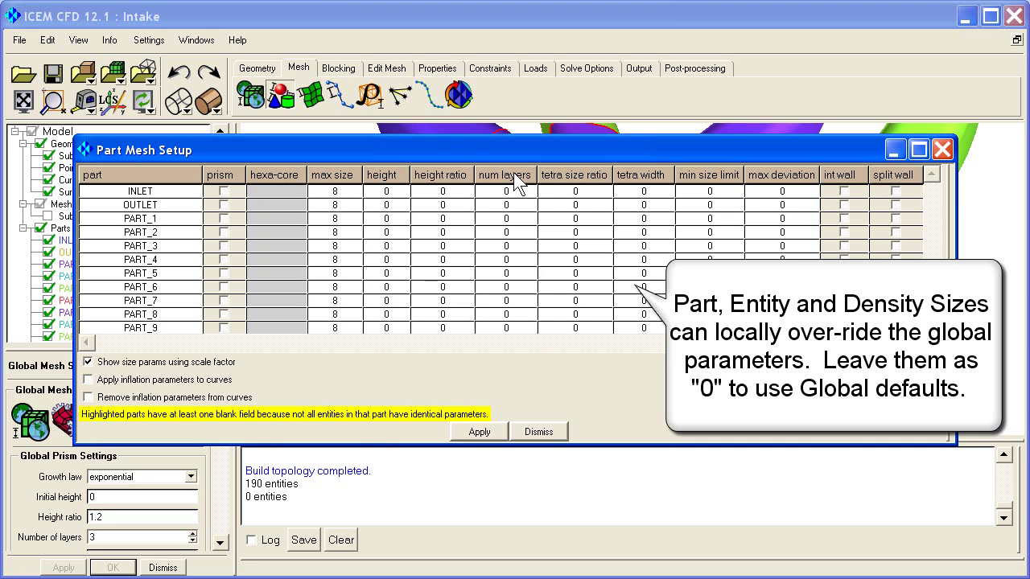
Enable prism layers on all parts except INLET and OUTLET, then apply and close the table.
{"action": "left_click", "coordinate": [226, 173]}
{"action": "left_click", "coordinate": [225, 191]}
{"action": "left_click", "coordinate": [226, 205]}
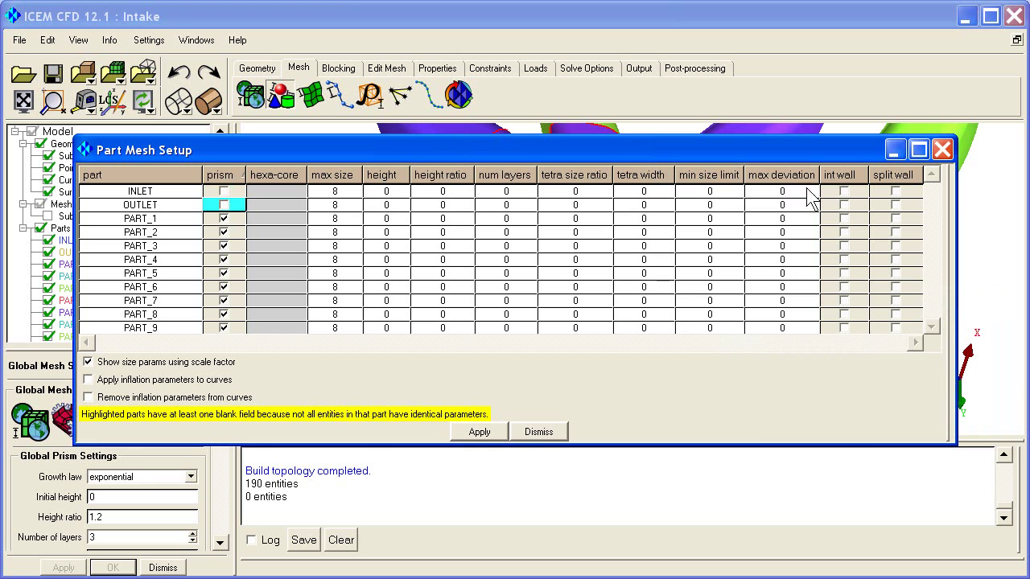
{"action": "left_click", "coordinate": [480, 432]}
{"action": "left_click", "coordinate": [554, 432]}
{"action": "scroll", "coordinate": [540, 391], "scroll_direction": "up", "scroll_amount": 5}
{"action": "left_click_drag", "start_coordinate": [541, 259], "coordinate": [490, 250]}
Start Surface Mesh Setup and pick the red pipe surface, then cancel, leaving nothing selected.
{"action": "left_click", "coordinate": [311, 95]}
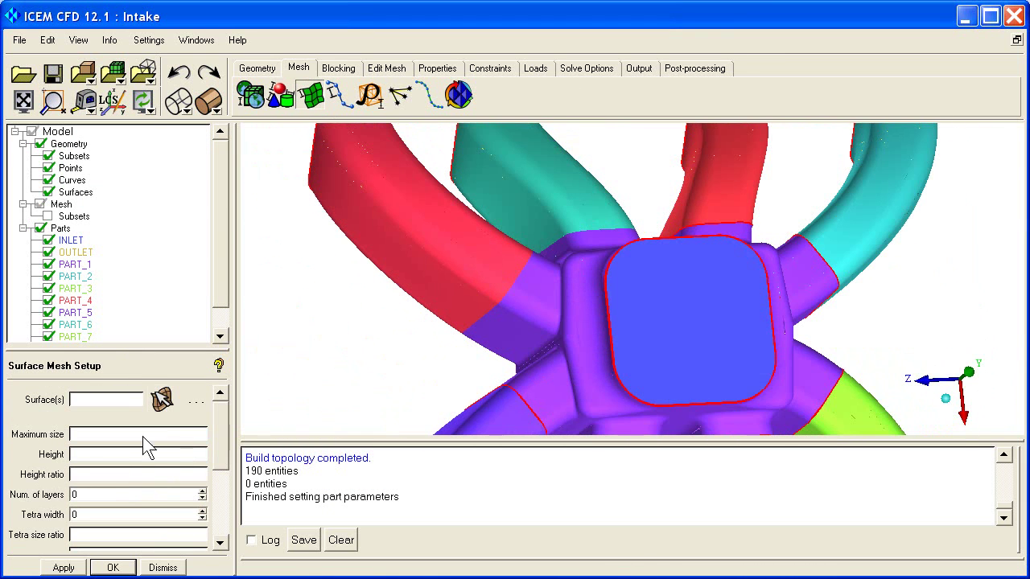
{"action": "left_click", "coordinate": [162, 400]}
{"action": "left_click", "coordinate": [465, 277]}
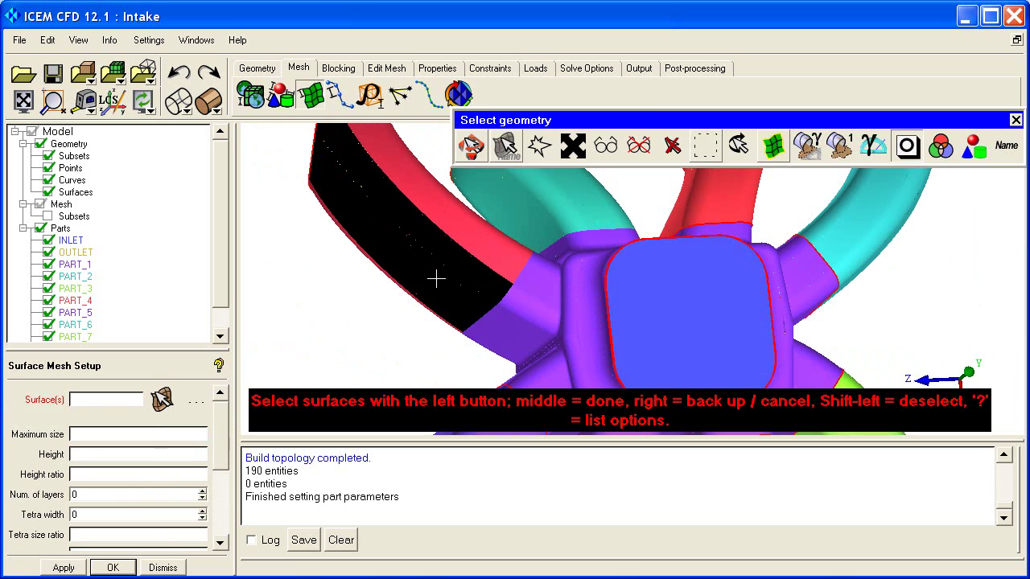
{"action": "right_click", "coordinate": [347, 269]}
{"action": "middle_click", "coordinate": [347, 271]}
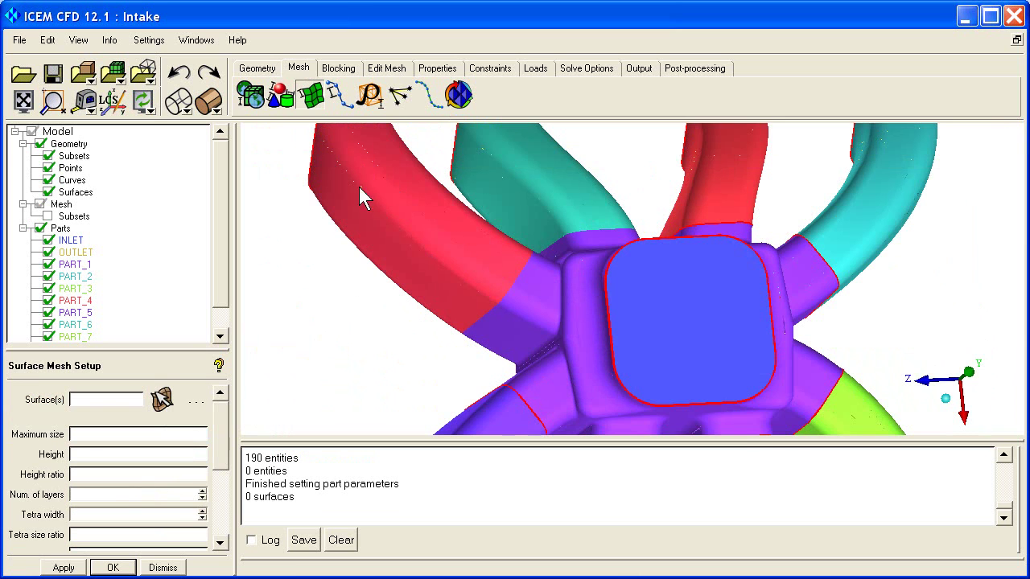